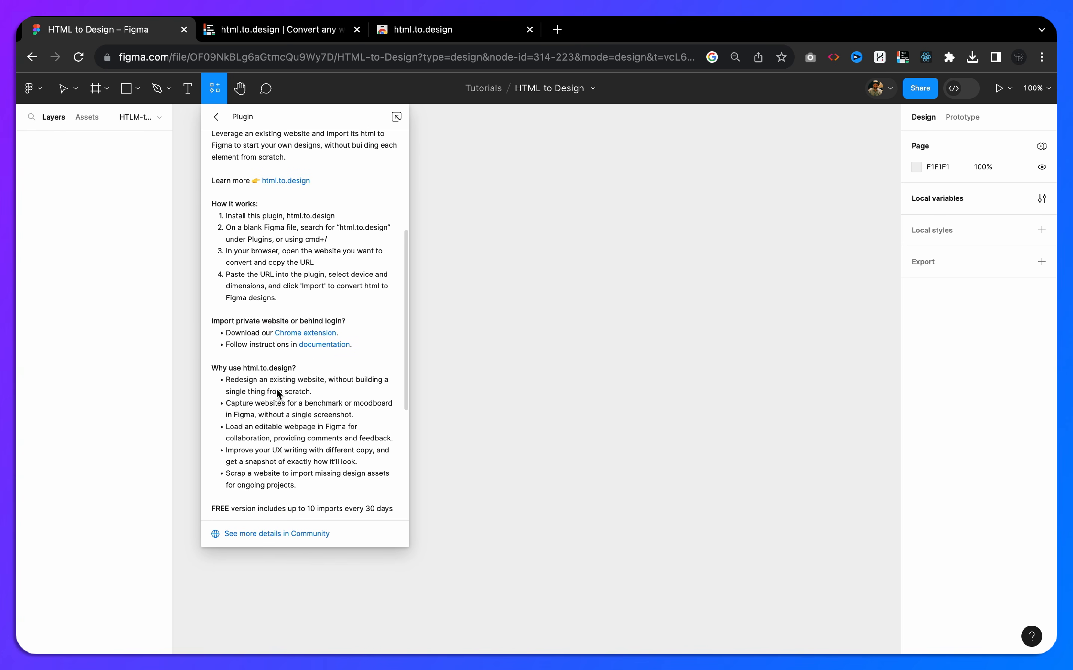
- Read through the html.to.design plugin description and run the plugin
scroll(277, 389, "down", 3)
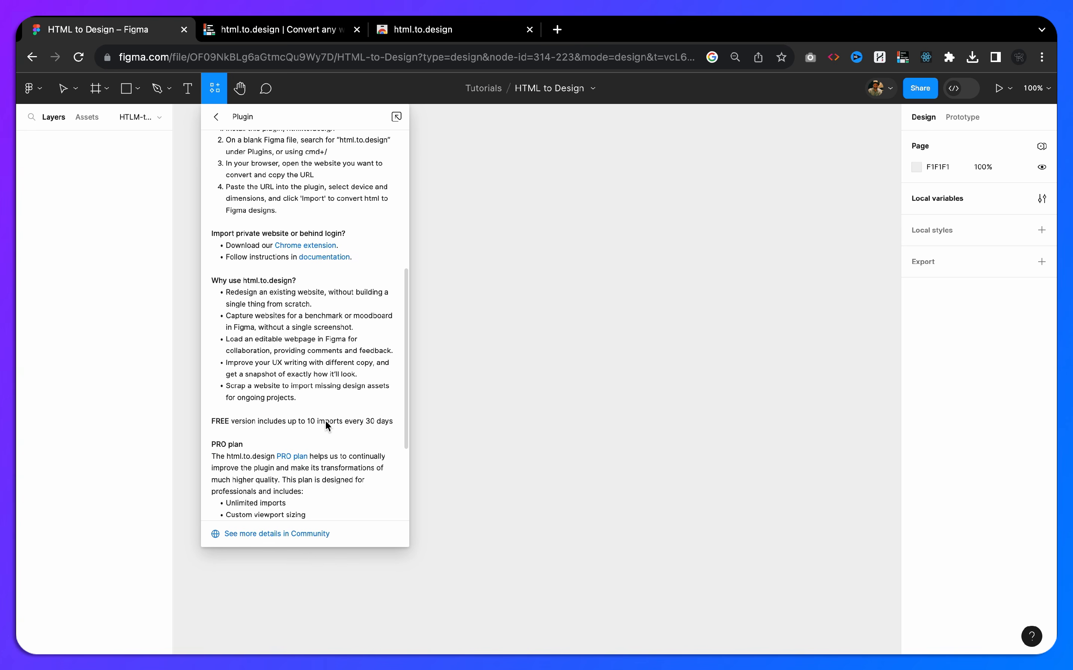
scroll(325, 427, "down", 3)
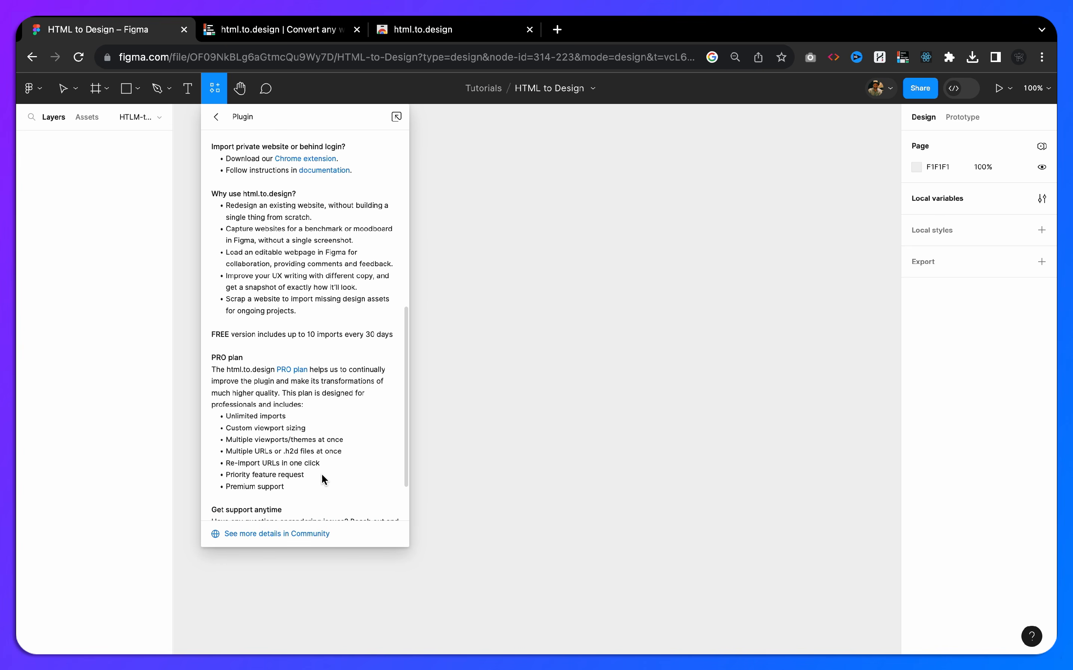
scroll(259, 340, "up", 15)
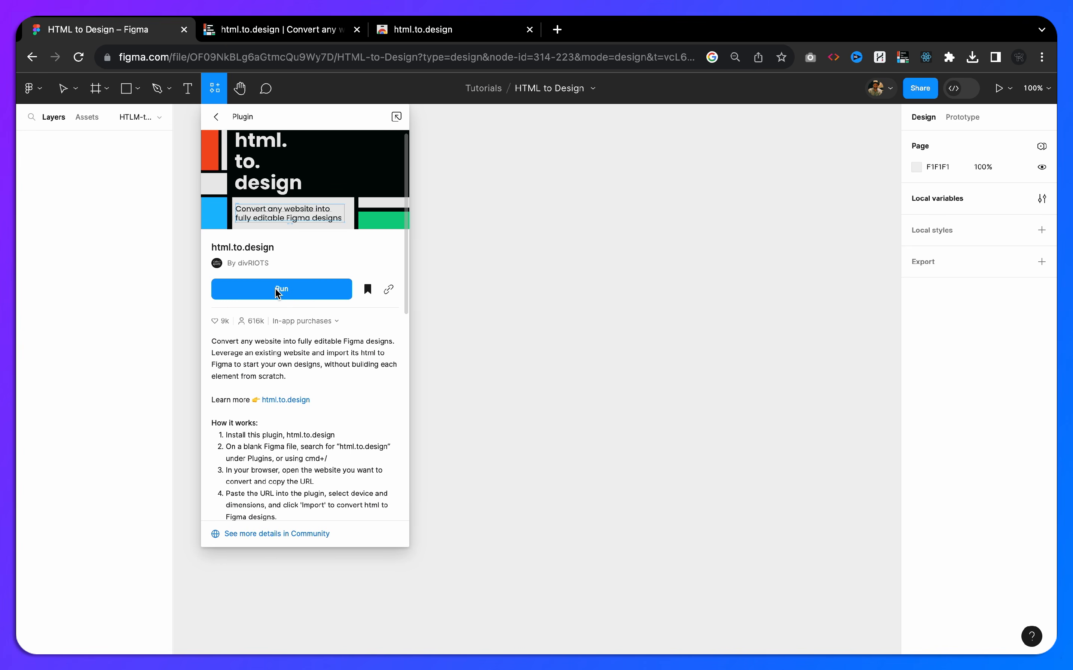
left_click(277, 291)
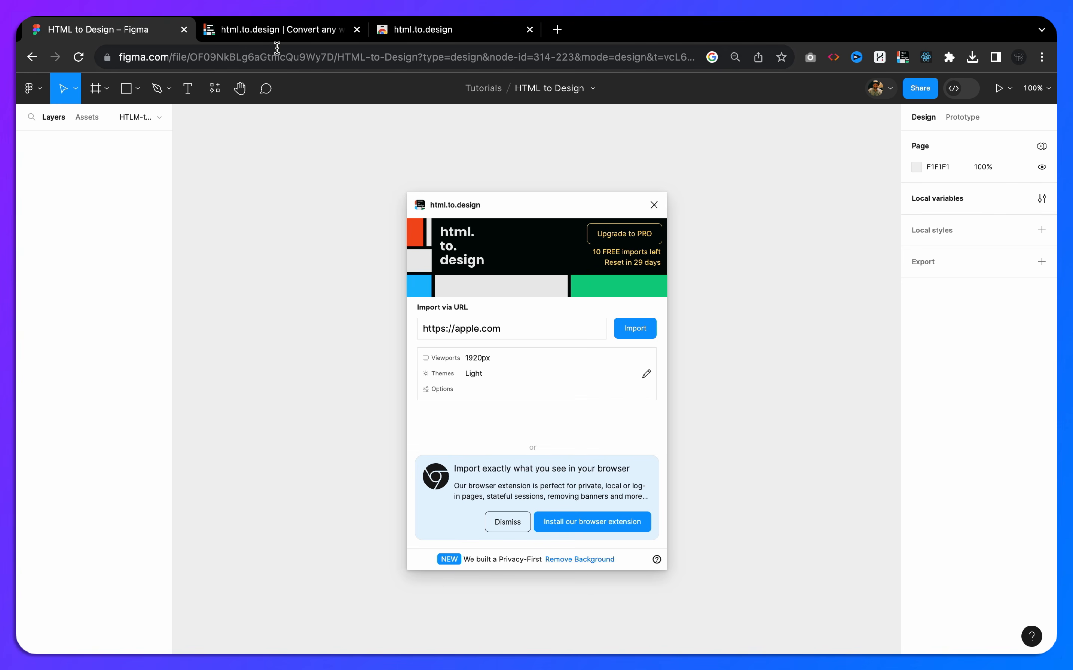
- Switch to the html.to.design website and examine its home page from the hero down to the design process section
left_click(279, 32)
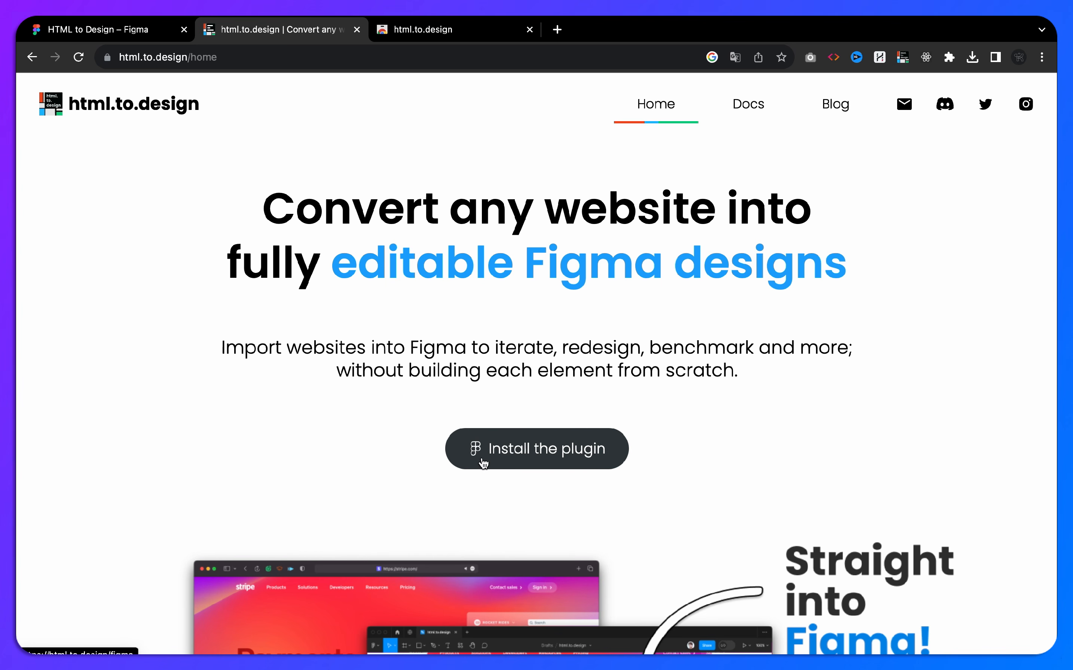
scroll(566, 438, "down", 5)
scroll(566, 438, "down", 2)
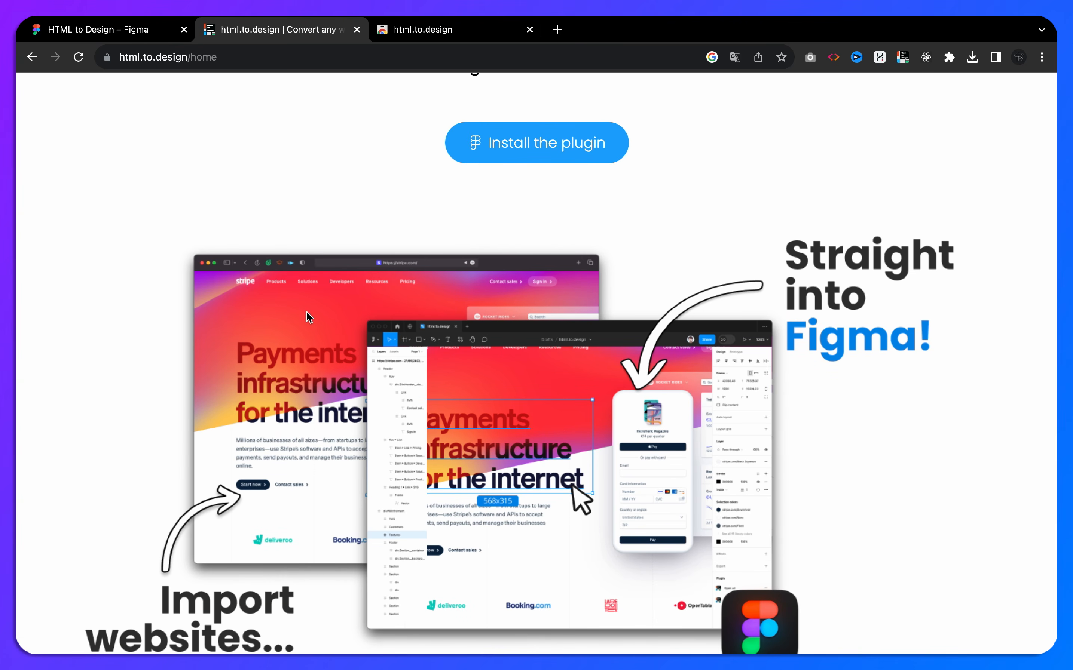
scroll(510, 350, "down", 2)
scroll(510, 350, "down", 6)
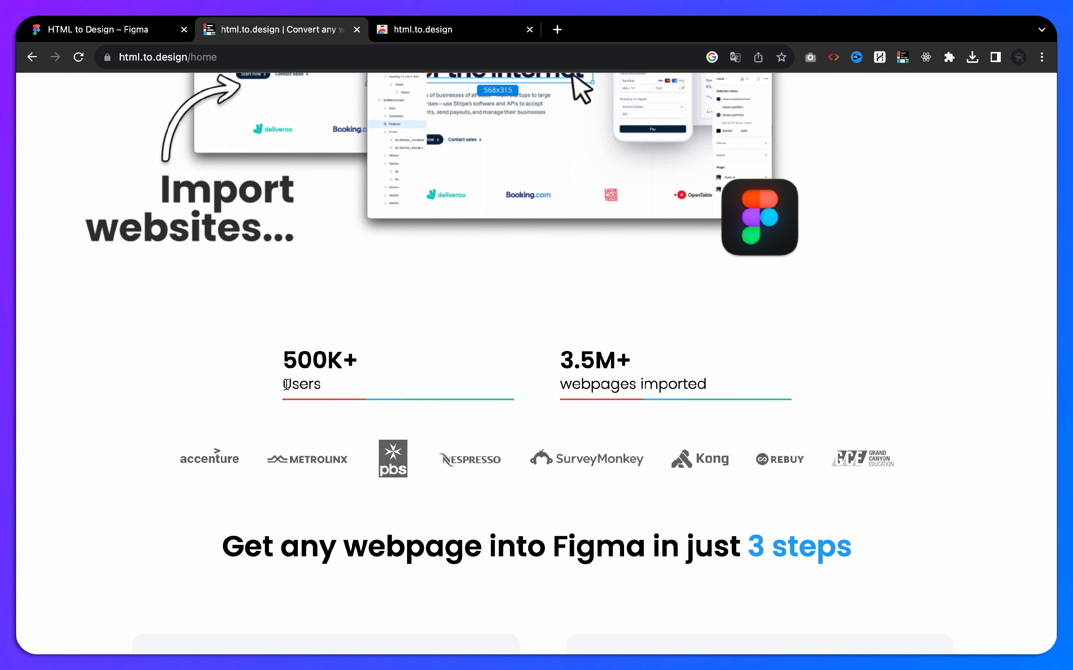
scroll(647, 419, "down", 7)
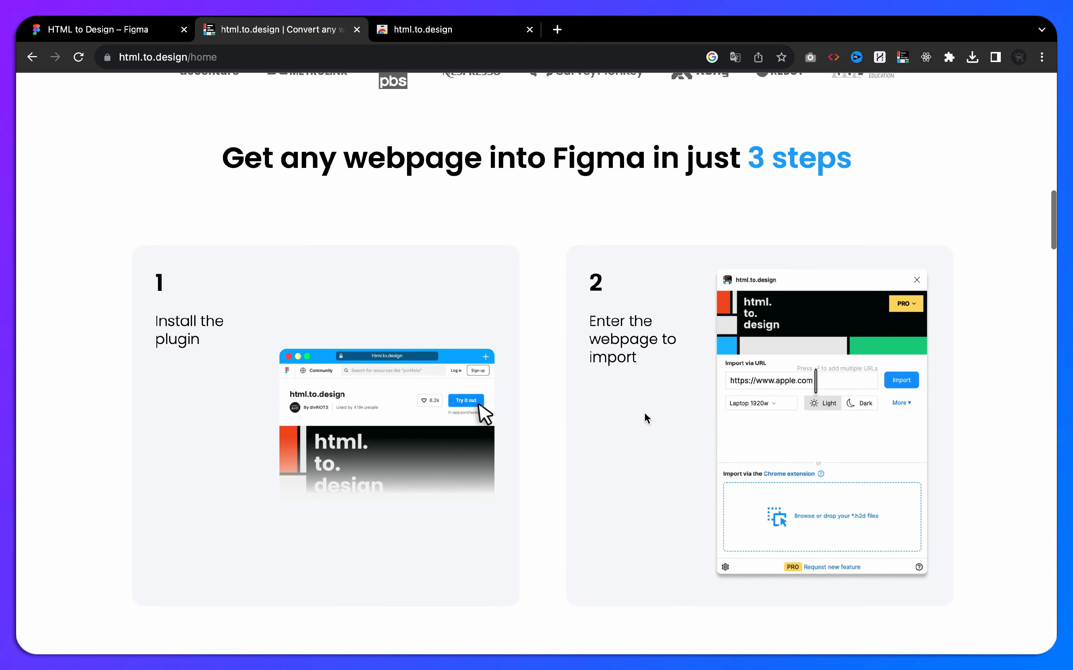
scroll(644, 414, "down", 6)
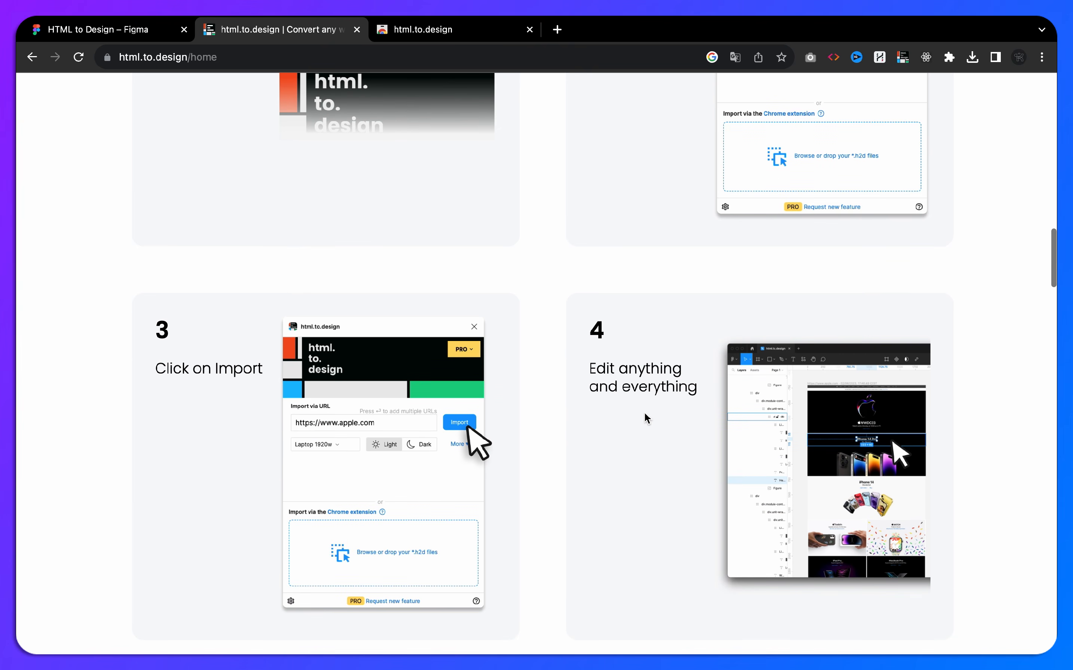
scroll(645, 412, "down", 10)
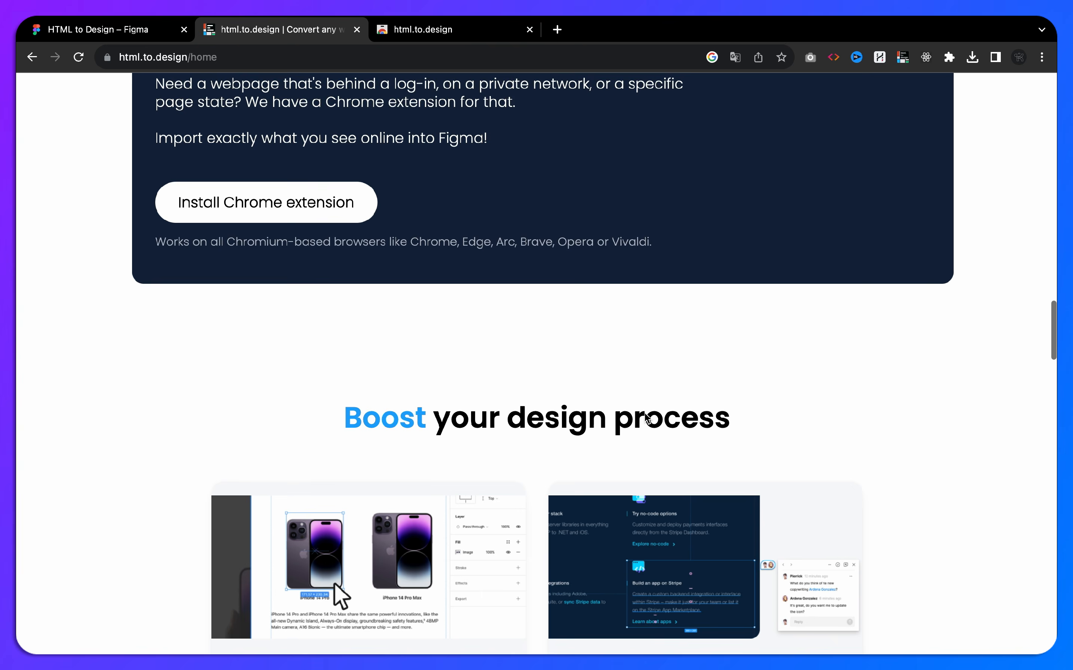
scroll(647, 418, "down", 3)
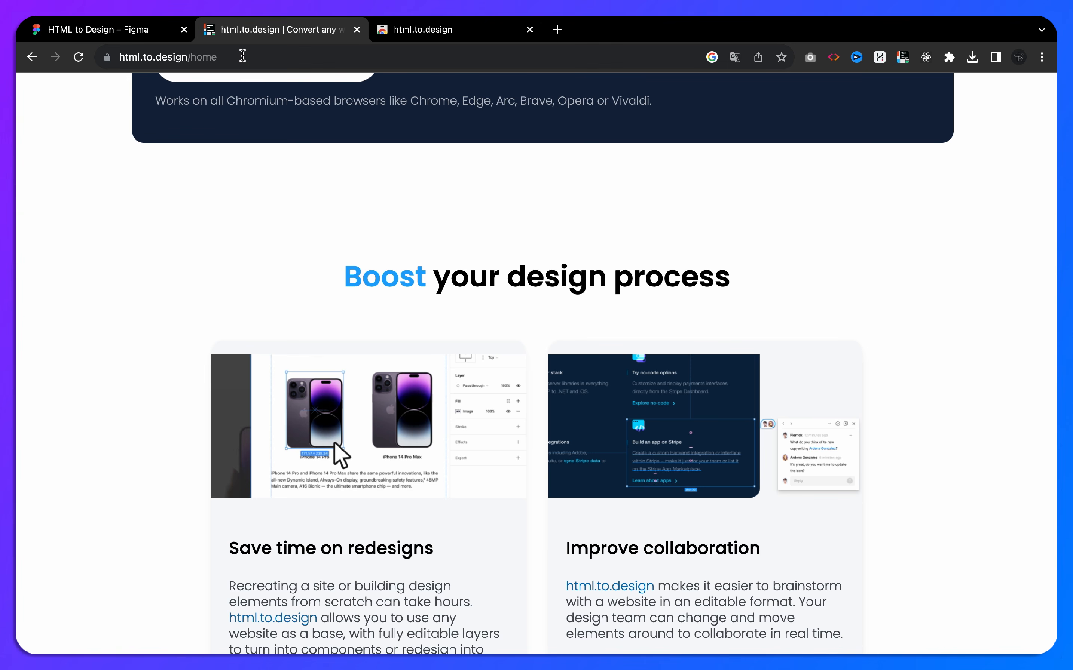
left_click(243, 57)
key("super+c")
left_click(113, 31)
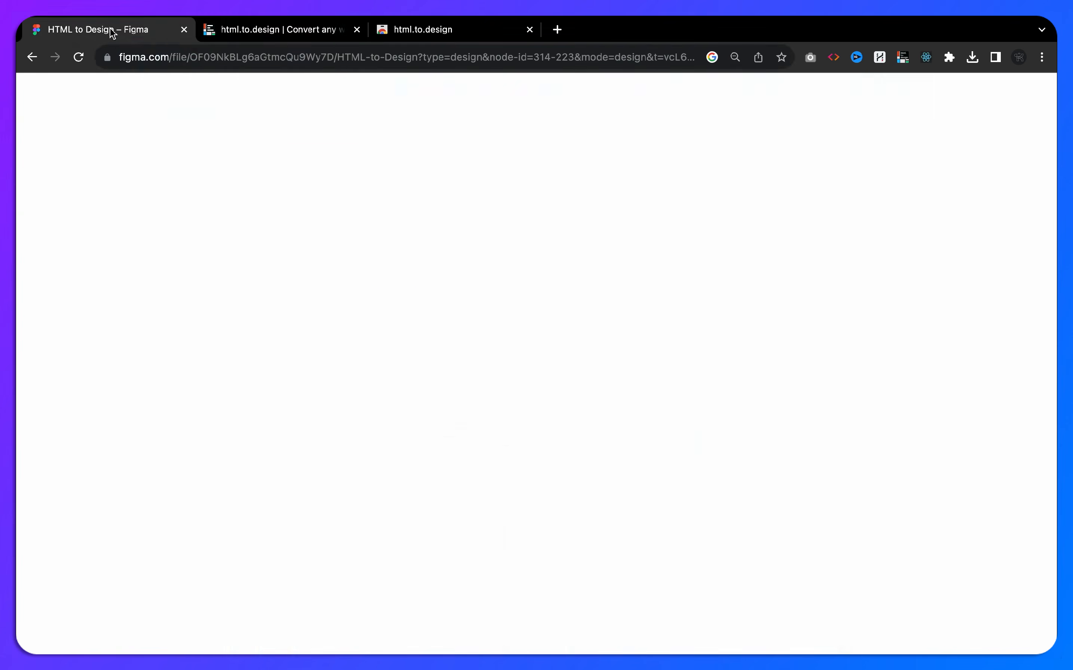
triple_click(500, 328)
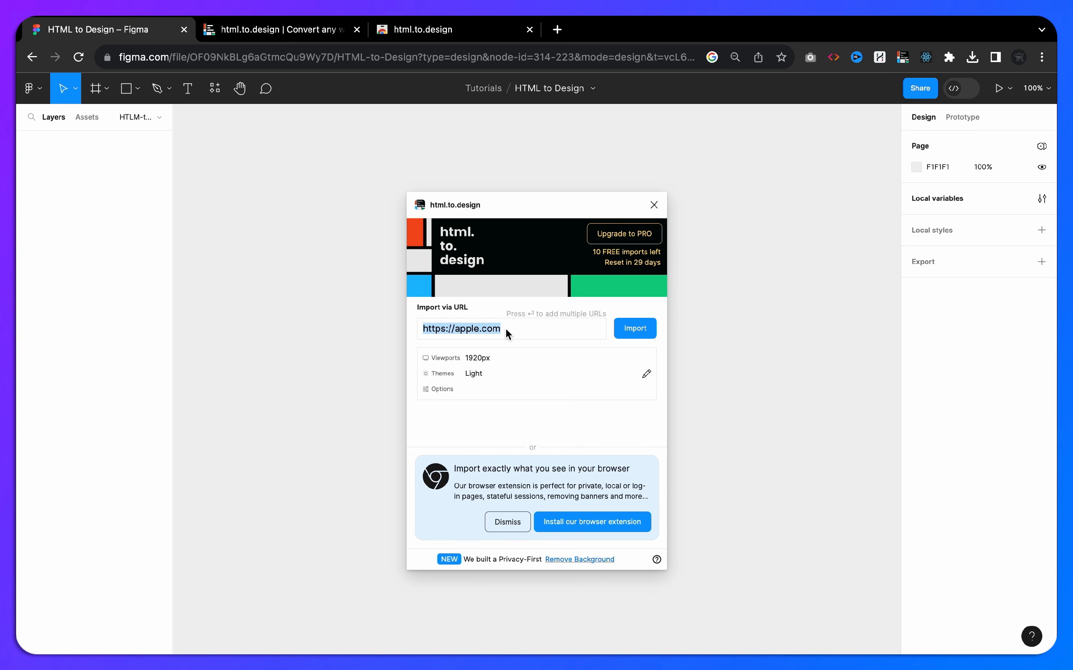
key("super+v")
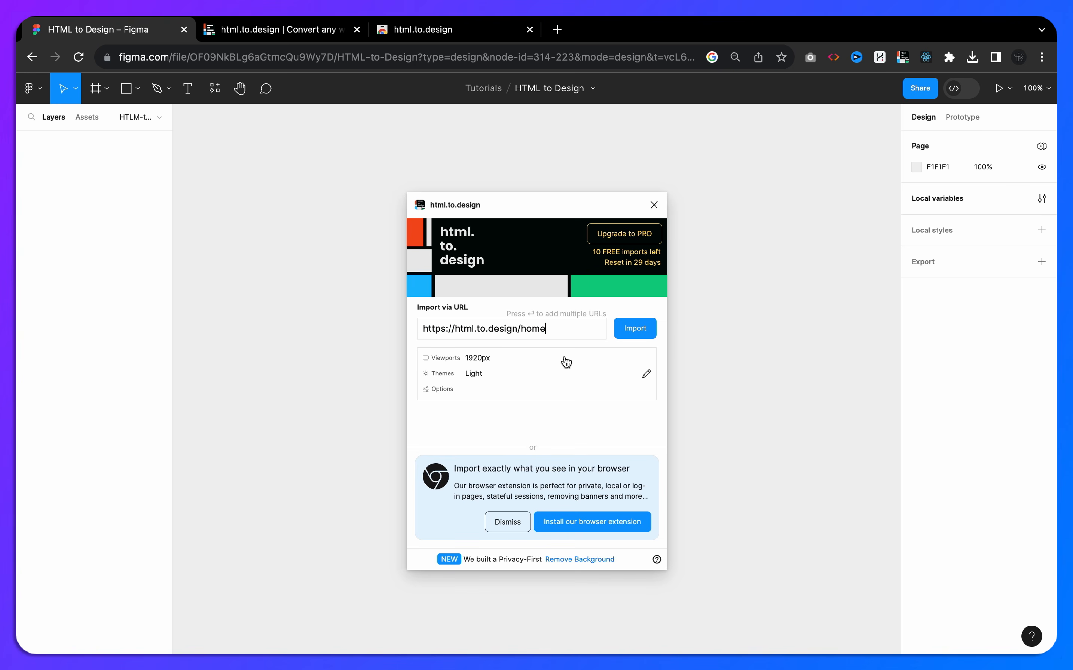
- Import the web page with the 1440 px viewport, Light theme and AutoLayout enabled, and close the plugin
left_click(645, 377)
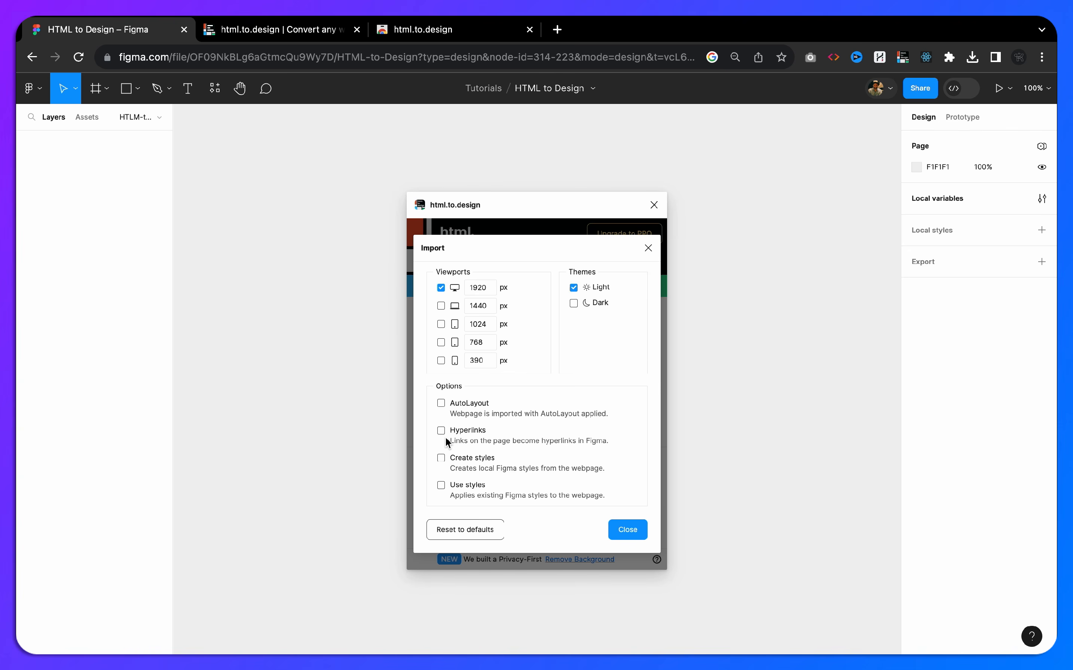
left_click(441, 403)
left_click(441, 306)
left_click(625, 530)
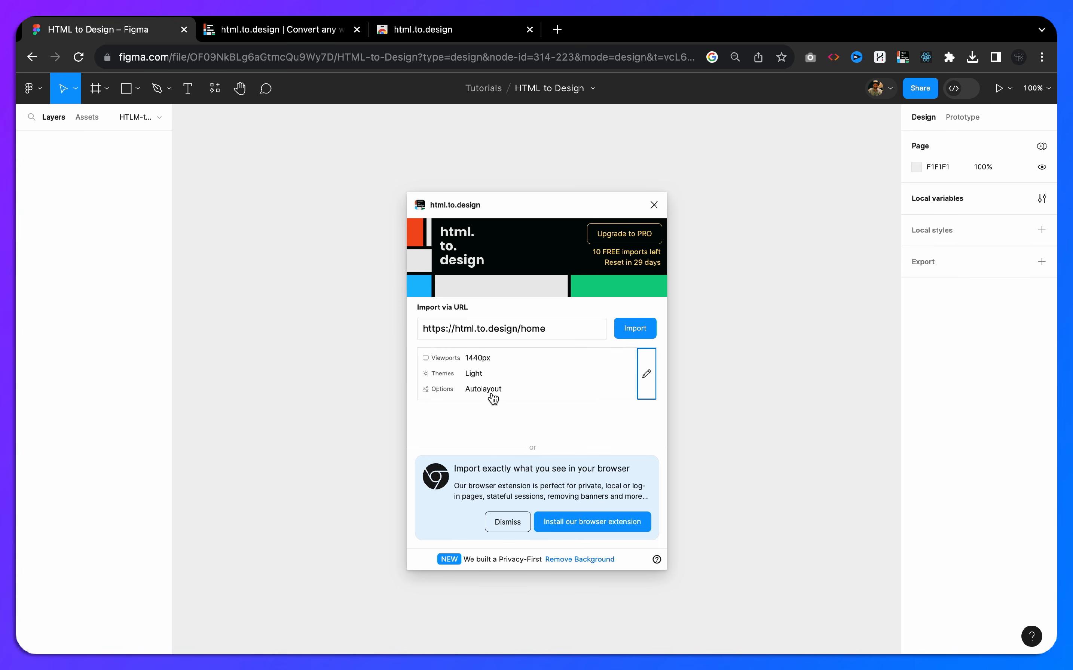
left_click(628, 332)
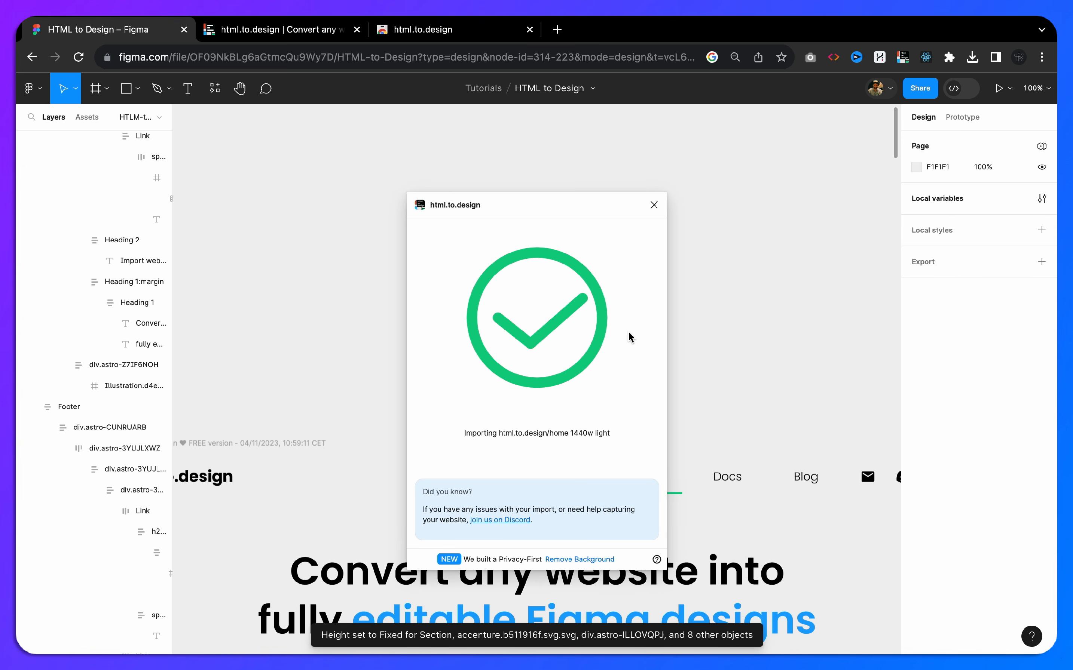
left_click(654, 206)
- Add a white FFFFFF fill to the imported html.to.design page frame
scroll(645, 253, "down", 5)
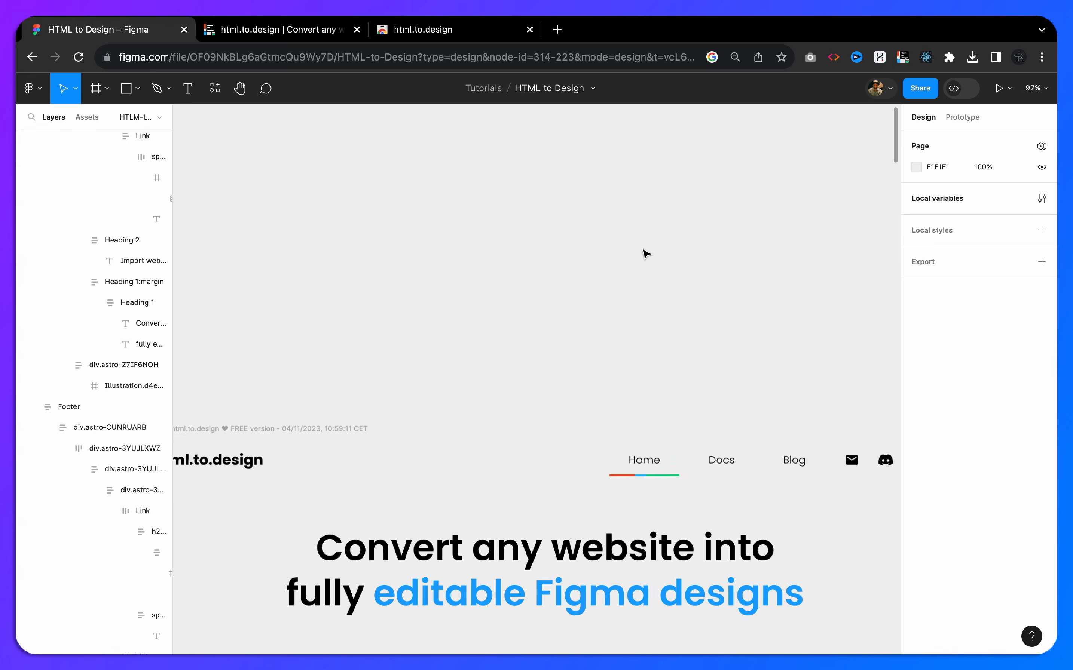
scroll(645, 253, "down", 1)
scroll(645, 253, "right", 1)
left_click(495, 221)
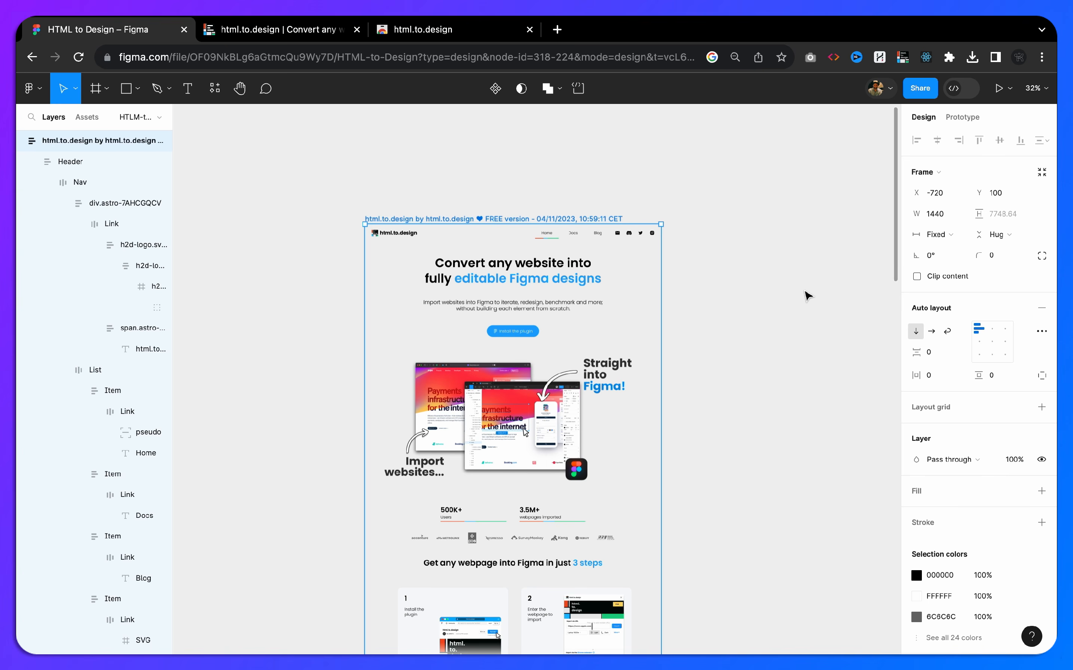
left_click(1041, 492)
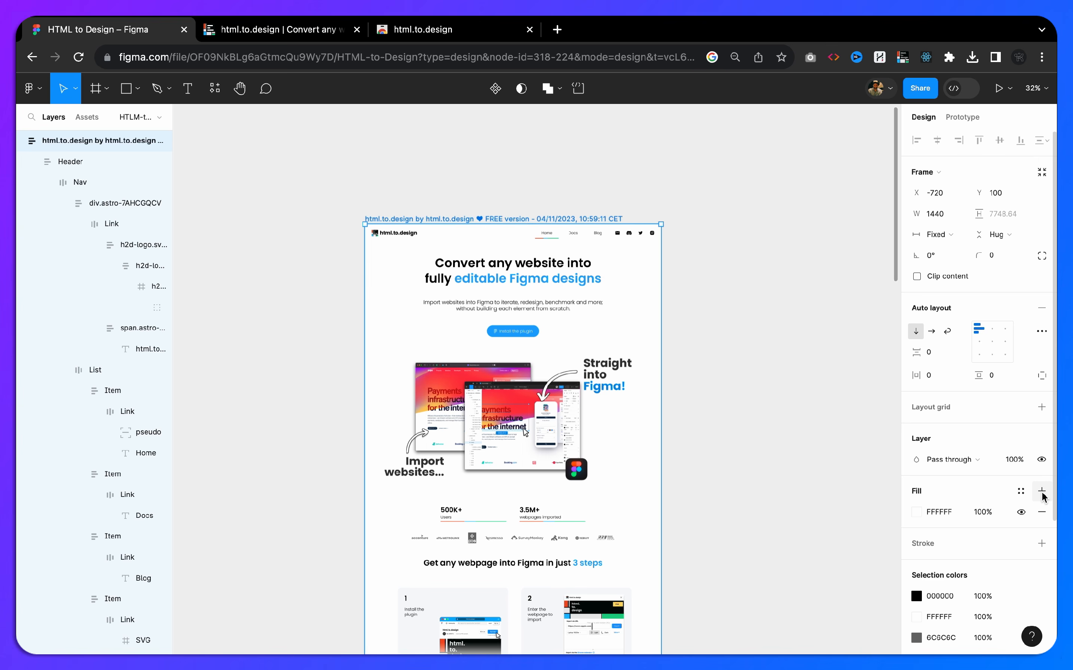
left_click(723, 449)
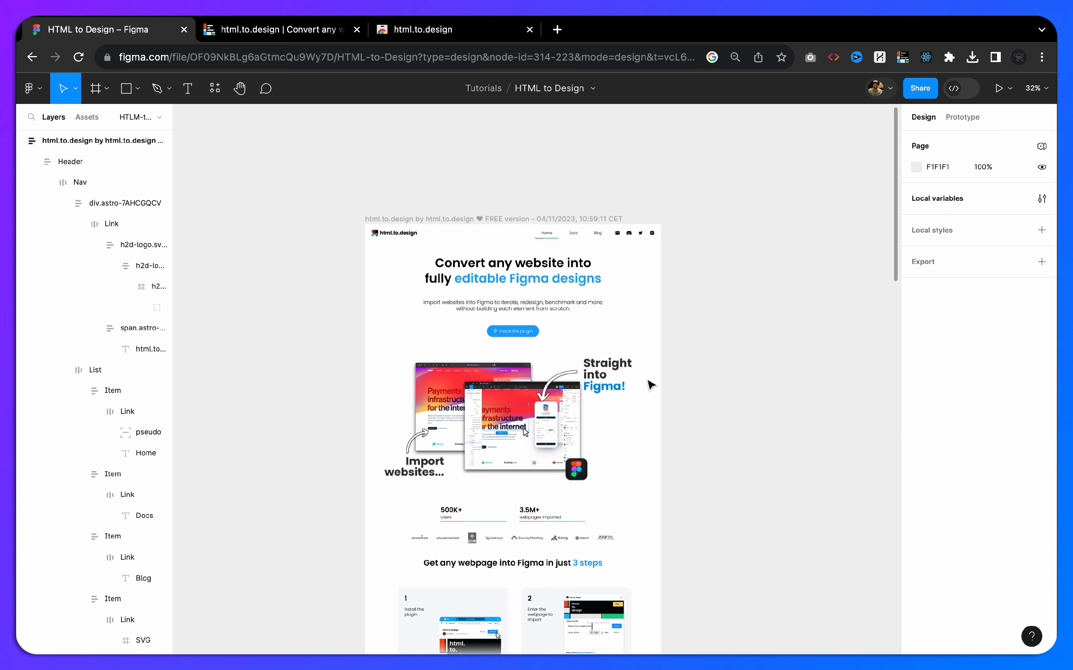
- Examine the imported page's sections from the header down to the design process cards and back up
scroll(479, 216, "up", 6)
scroll(478, 216, "down", 3)
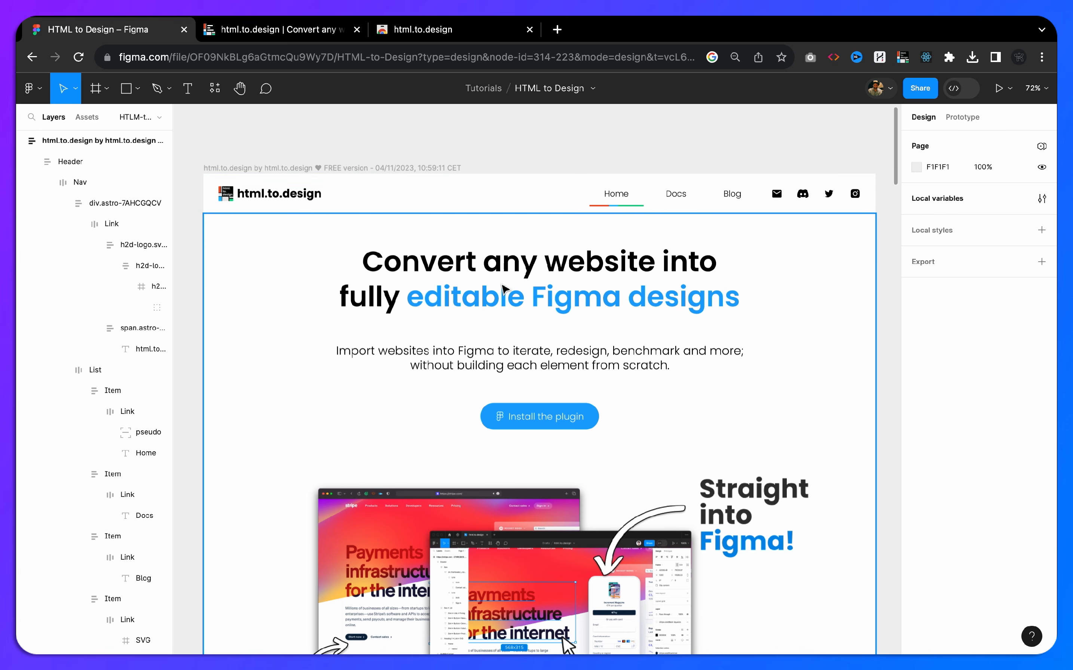
scroll(505, 307, "down", 6)
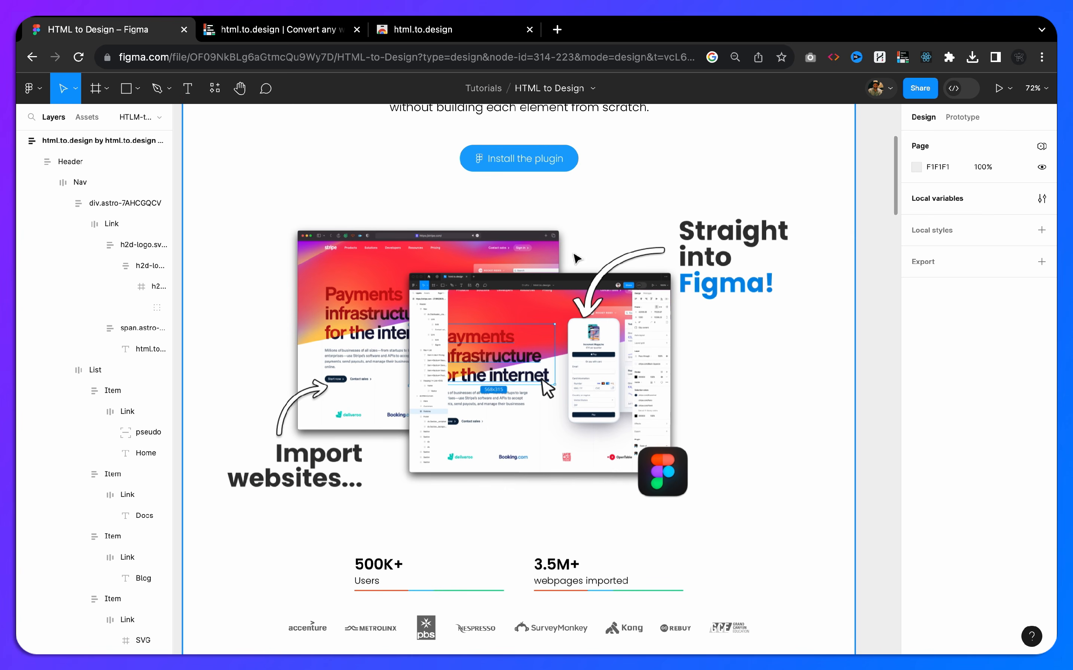
scroll(536, 468, "down", 4)
scroll(535, 467, "down", 4)
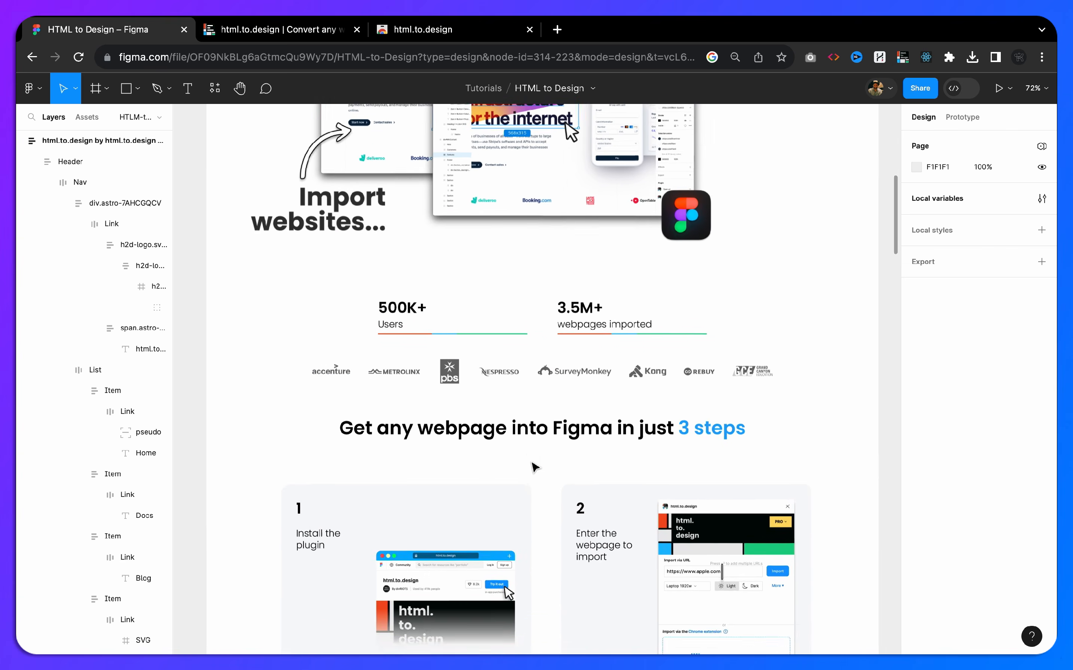
scroll(535, 466, "down", 4)
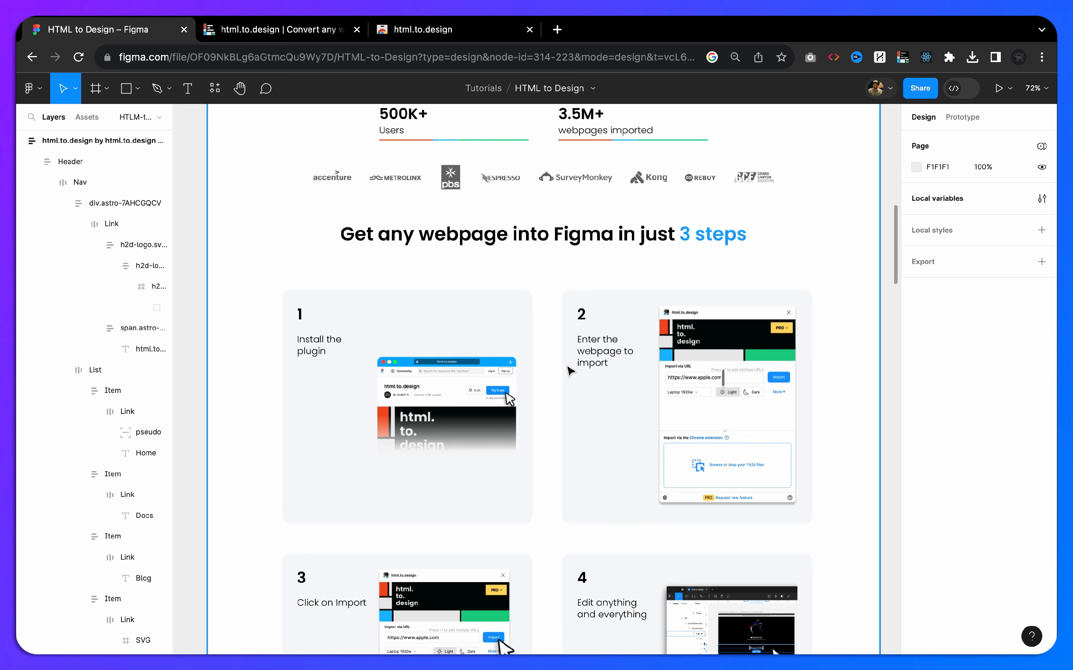
scroll(571, 370, "down", 7)
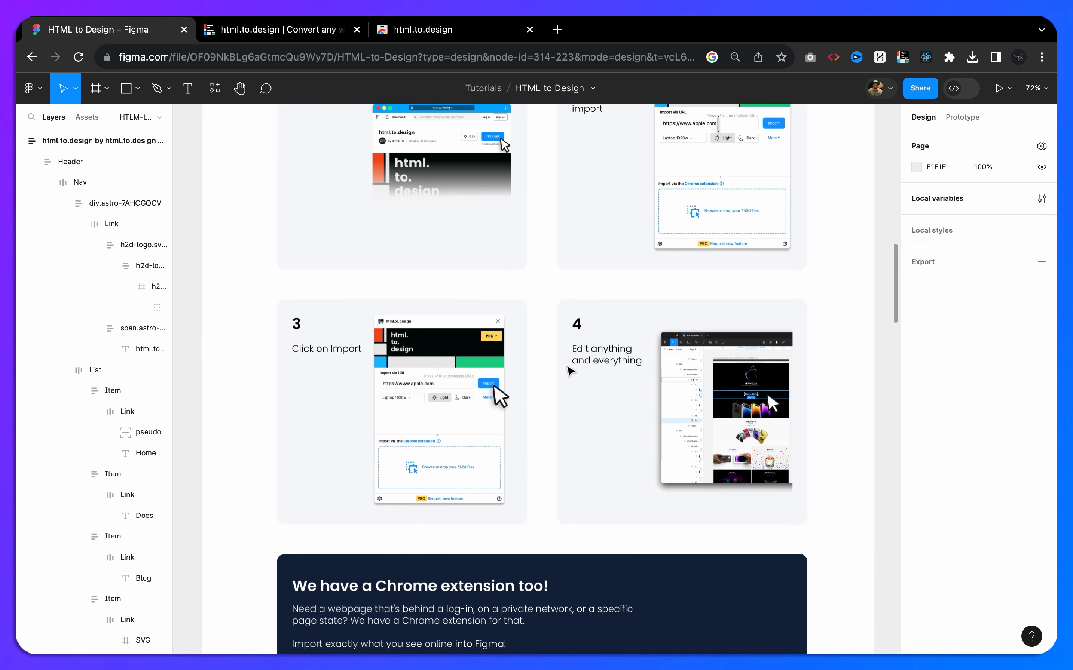
scroll(570, 370, "down", 10)
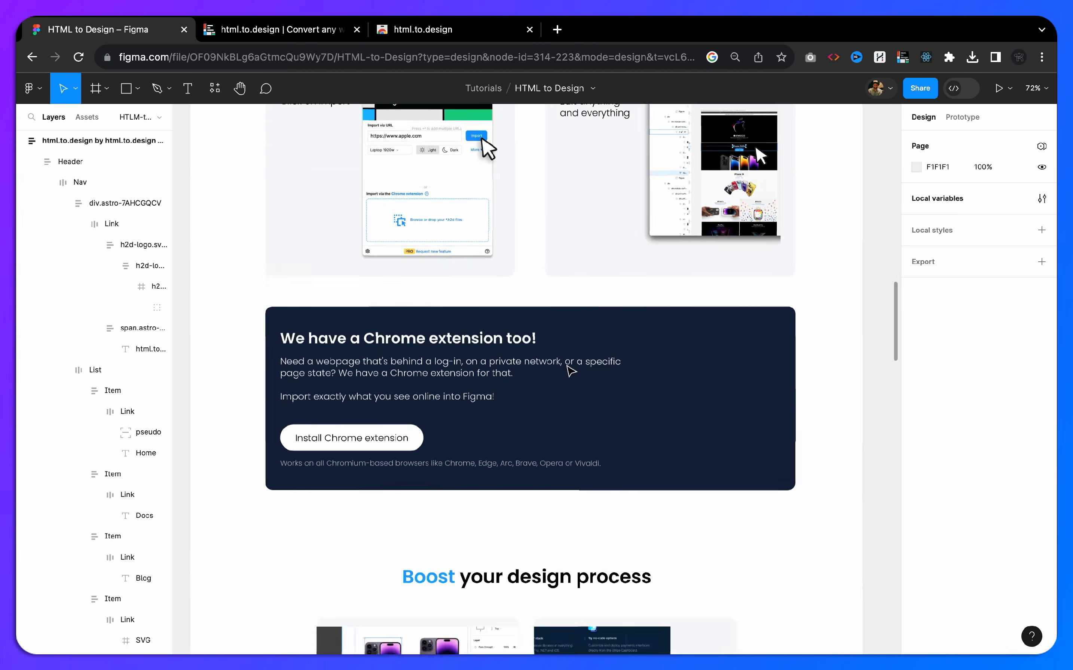
scroll(570, 370, "down", 8)
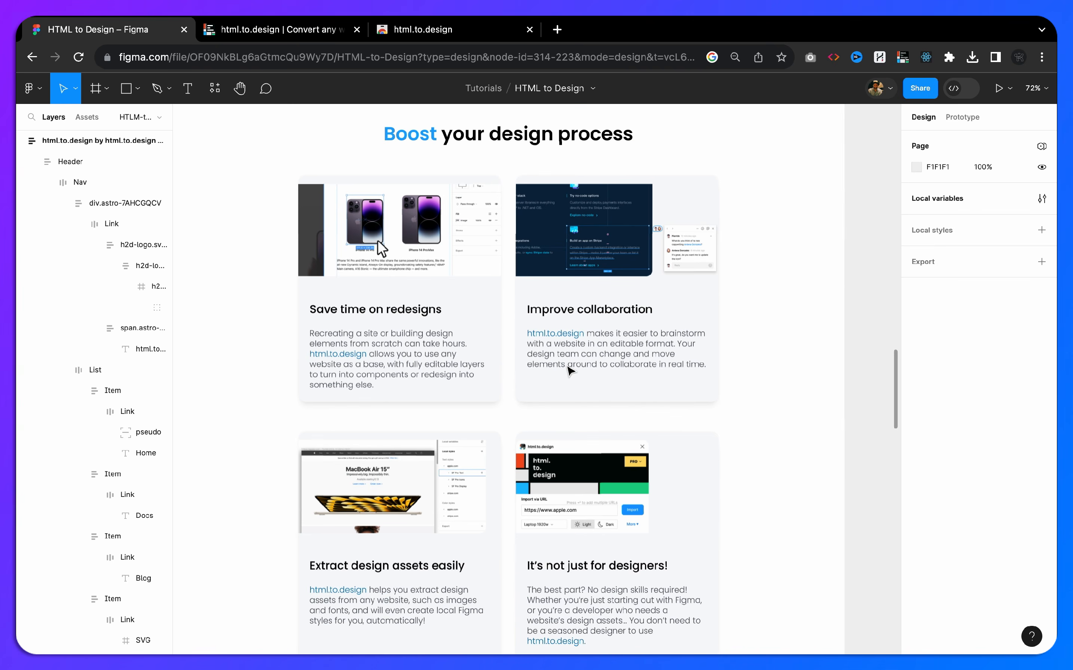
scroll(570, 371, "down", 3, "ctrl")
scroll(517, 479, "up", 3)
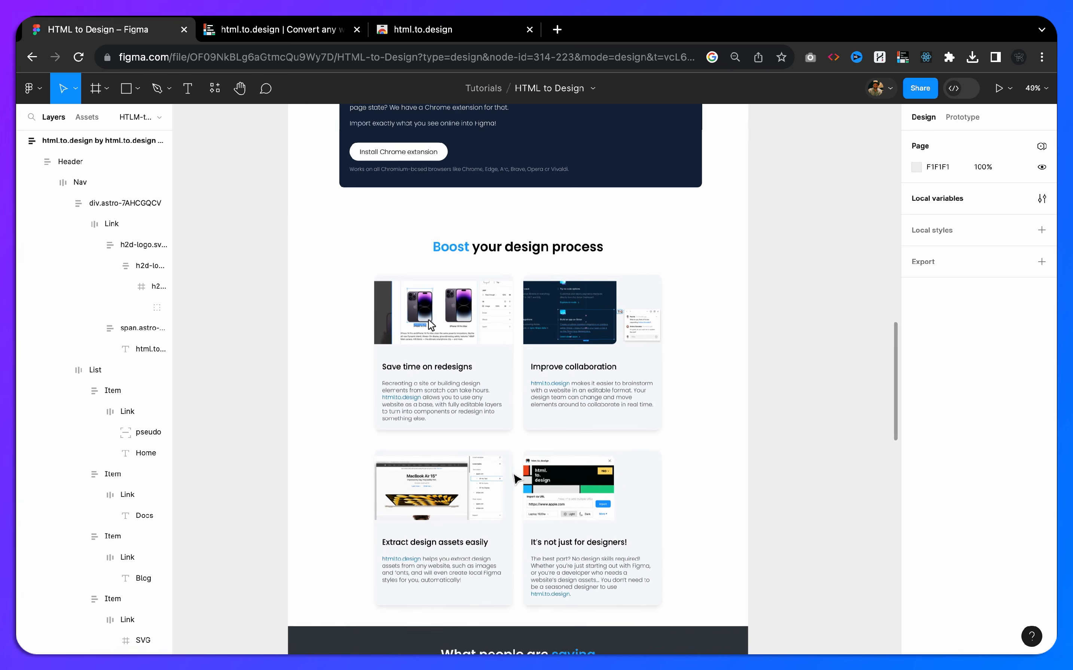
scroll(517, 479, "up", 20)
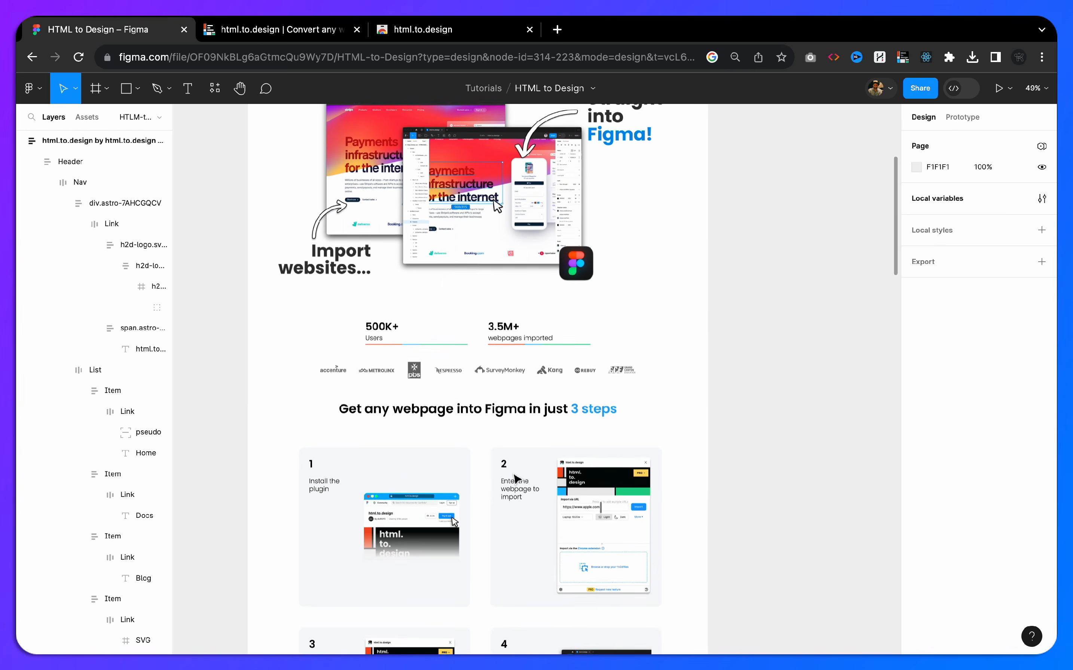
scroll(516, 478, "up", 6)
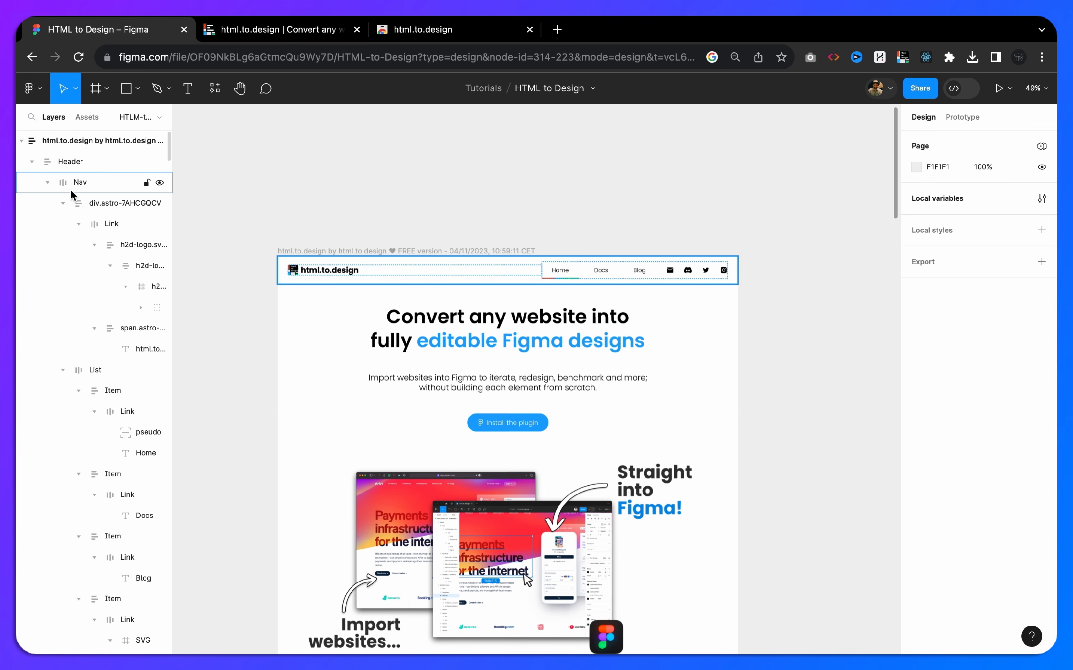
- Inspect the Header layer's hierarchy and select the Nav frame inside it
left_click(31, 162)
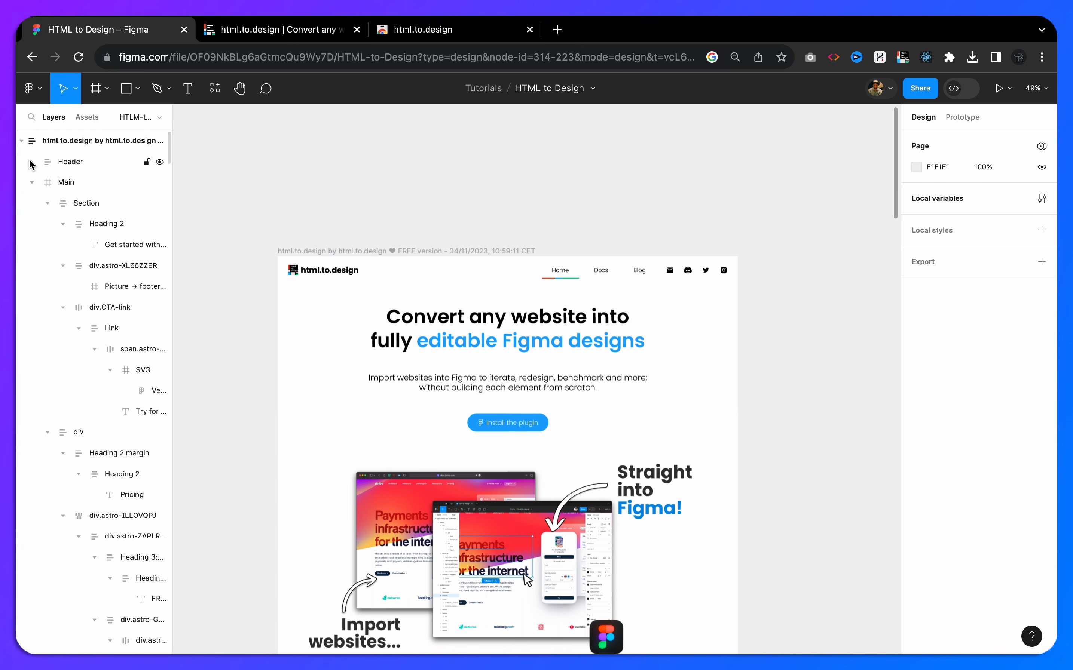
left_click(31, 162)
left_click(66, 164)
left_click(77, 189)
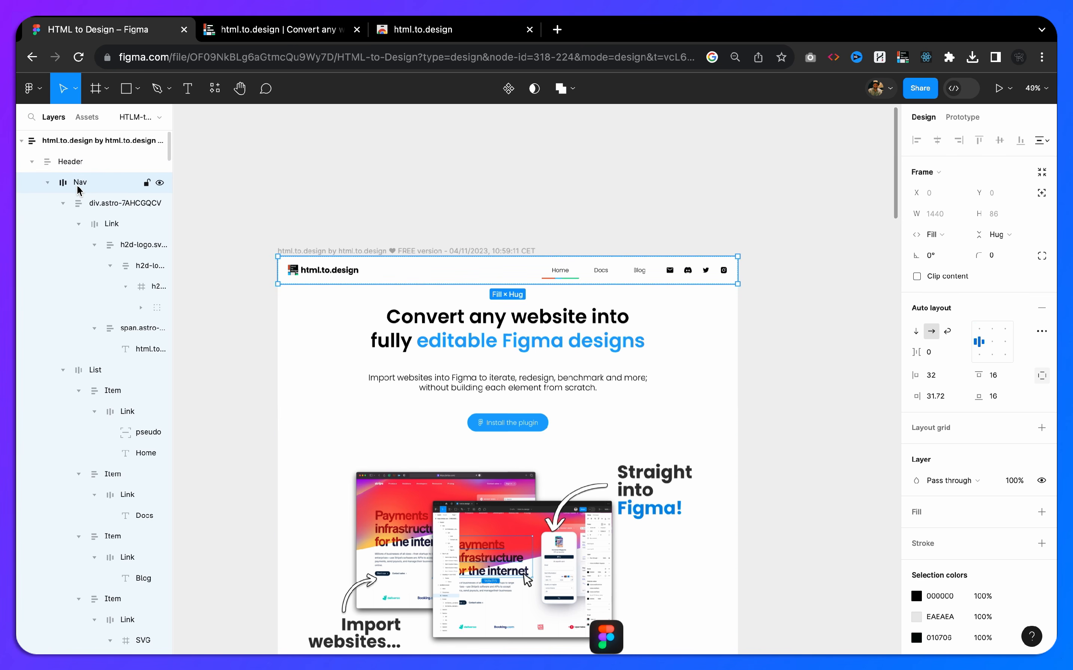
- Collapse the two child layers of Nav and select the logo container, bringing it into close view
left_click(62, 205)
left_click(63, 228)
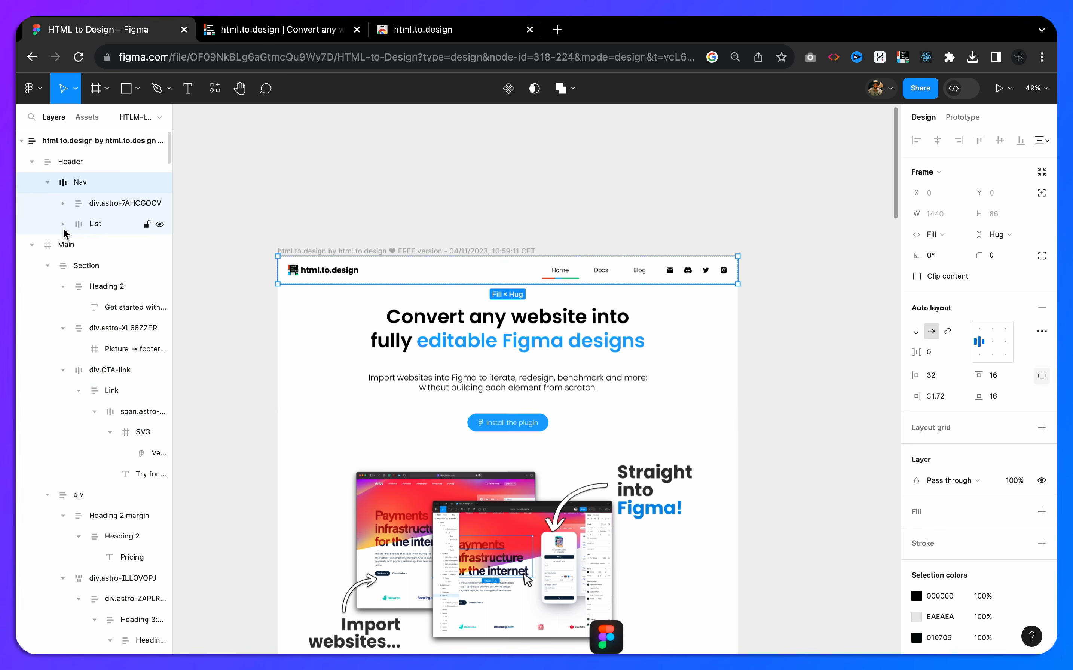
left_click(92, 203)
key("shift+2")
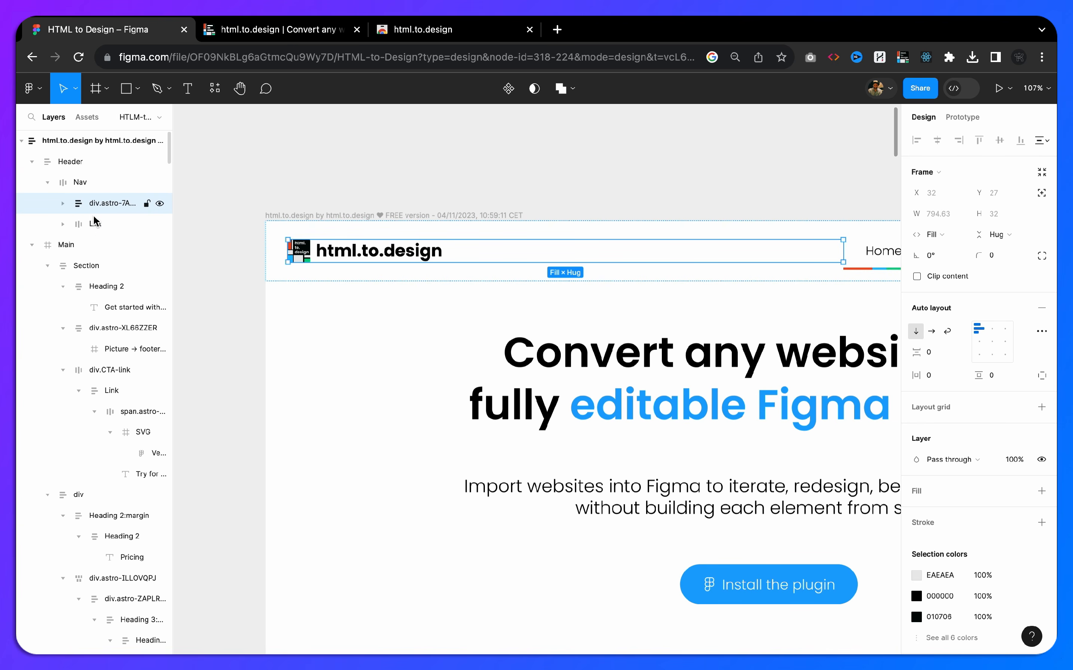
- Select the List frame inside Nav and examine its horizontal auto layout across the navigation links and social icons
left_click(81, 223)
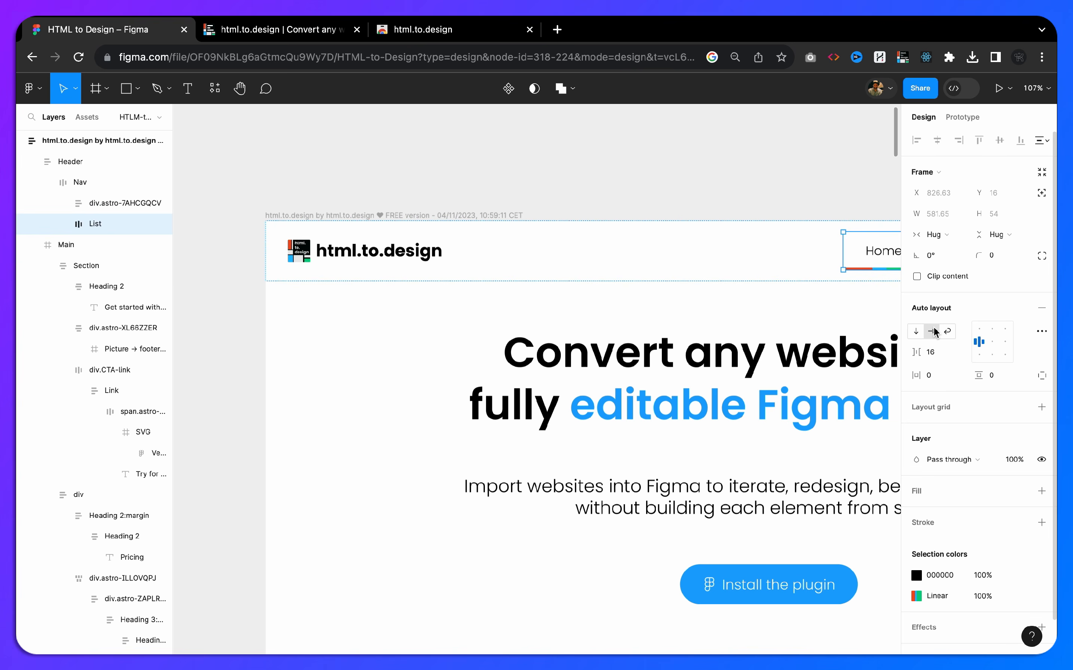
scroll(769, 298, "right", 7)
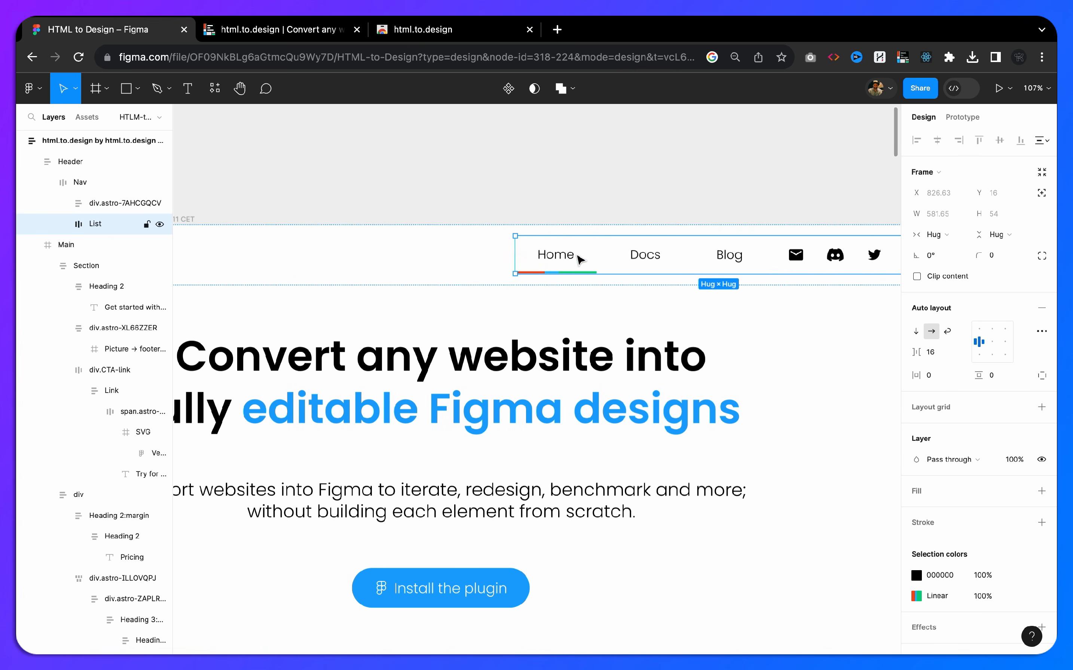
mouse_move(604, 258)
scroll(628, 253, "right", 3)
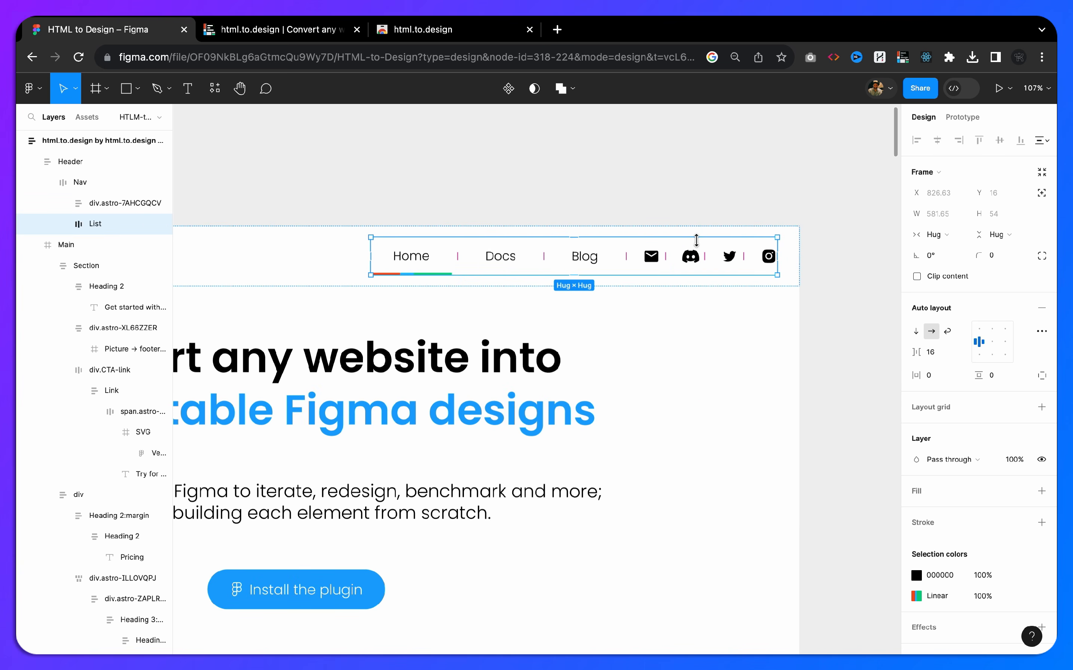
scroll(773, 280, "down", 1)
scroll(773, 280, "down", 5)
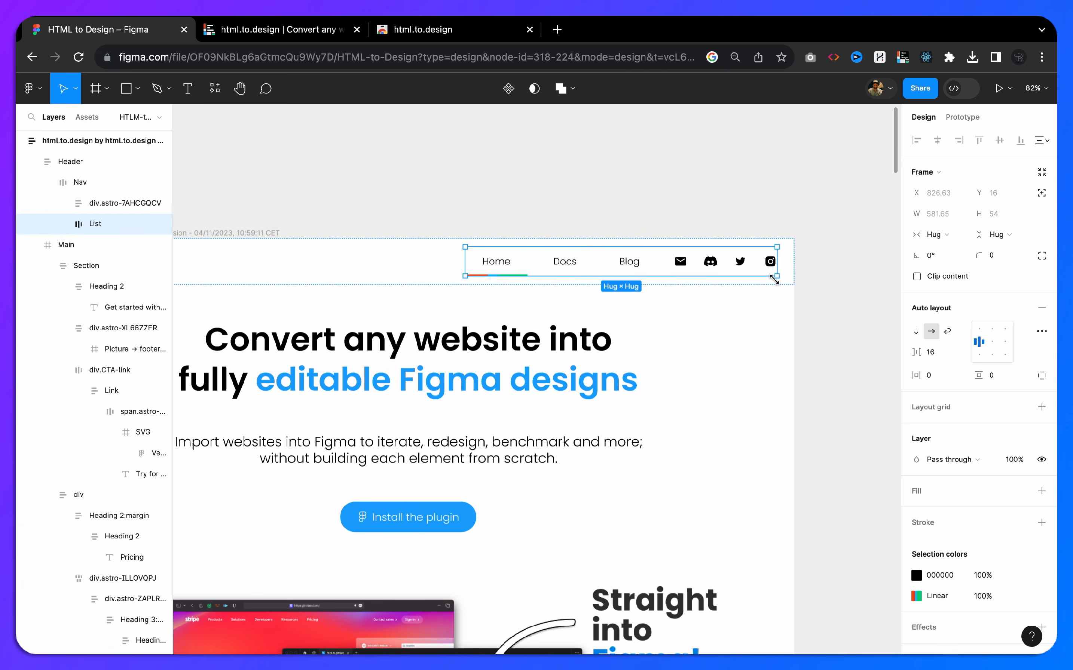
- Select the "Convert any website into" heading text nested in the hero section
scroll(775, 280, "left", 3)
left_click(618, 306)
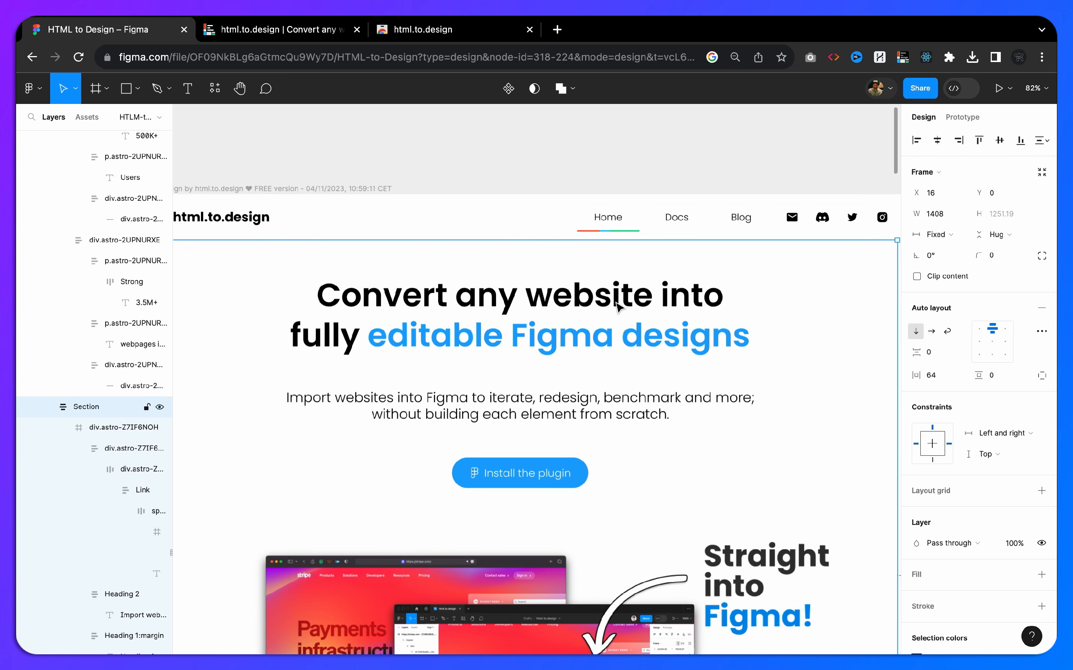
left_click(618, 306, "super")
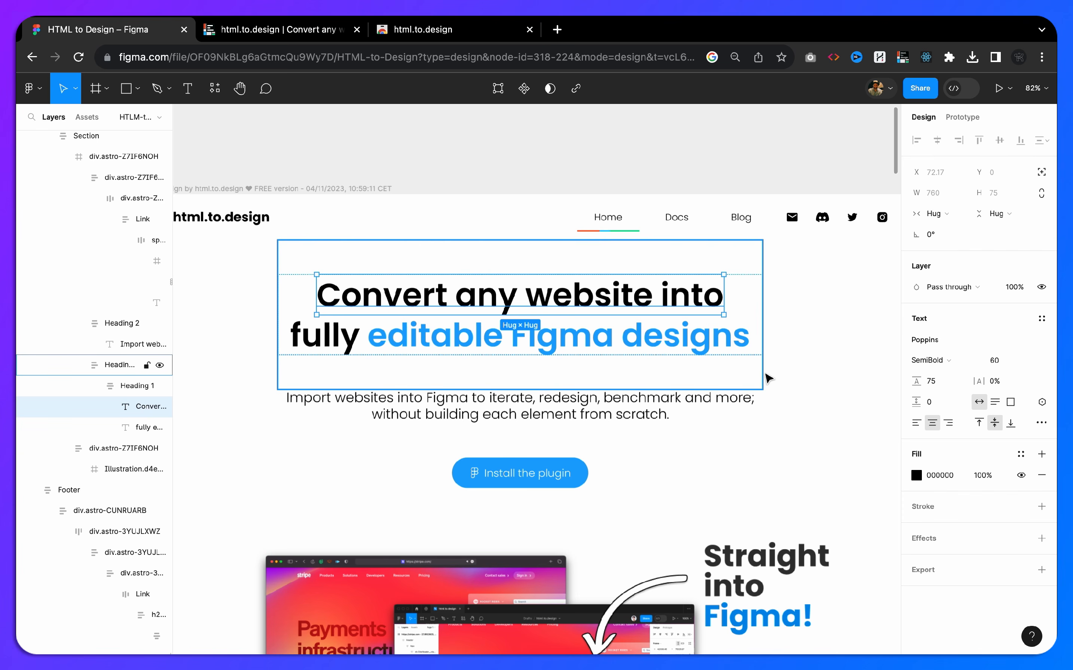
- Select the "Install the plugin" button's Link frame and widen the layers list so the full layer names fit
scroll(768, 378, "down", 4)
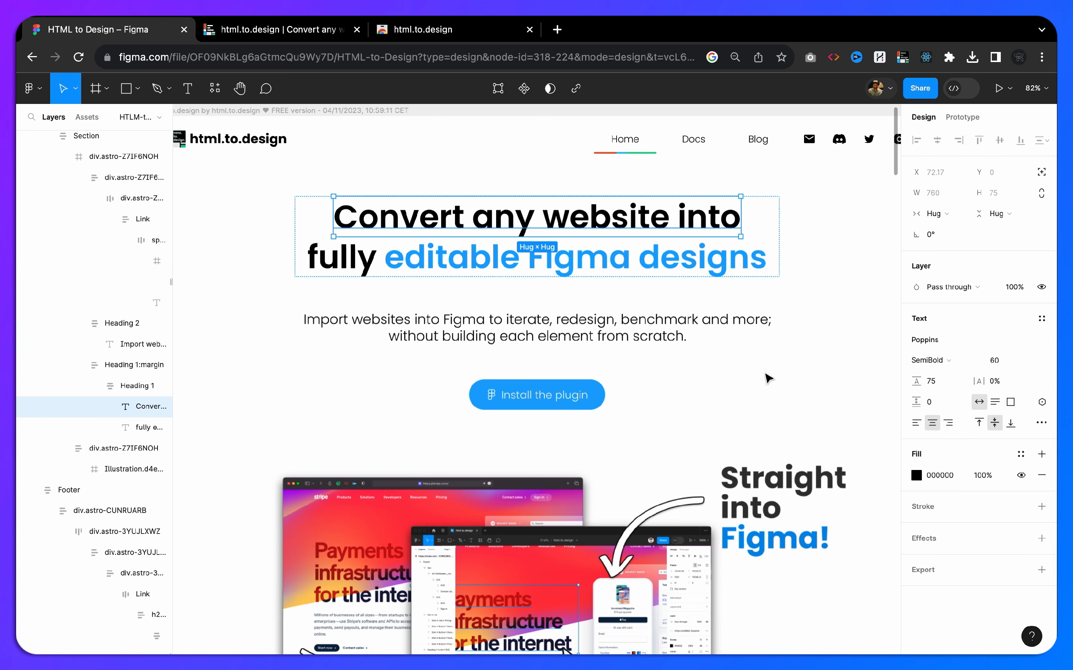
scroll(768, 378, "down", 2)
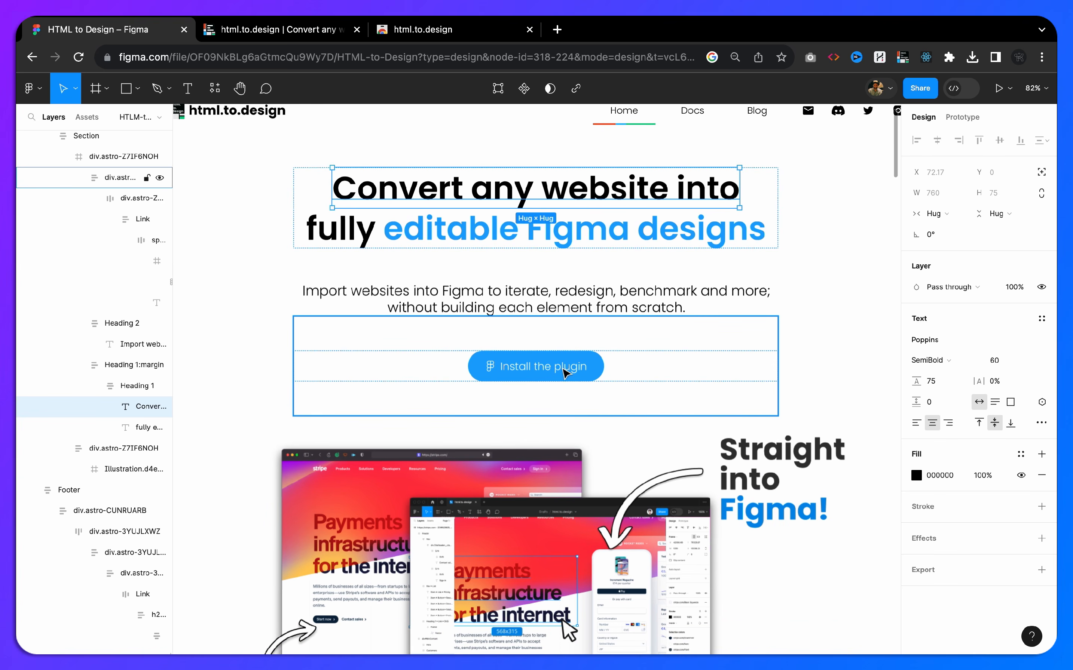
left_click(594, 381)
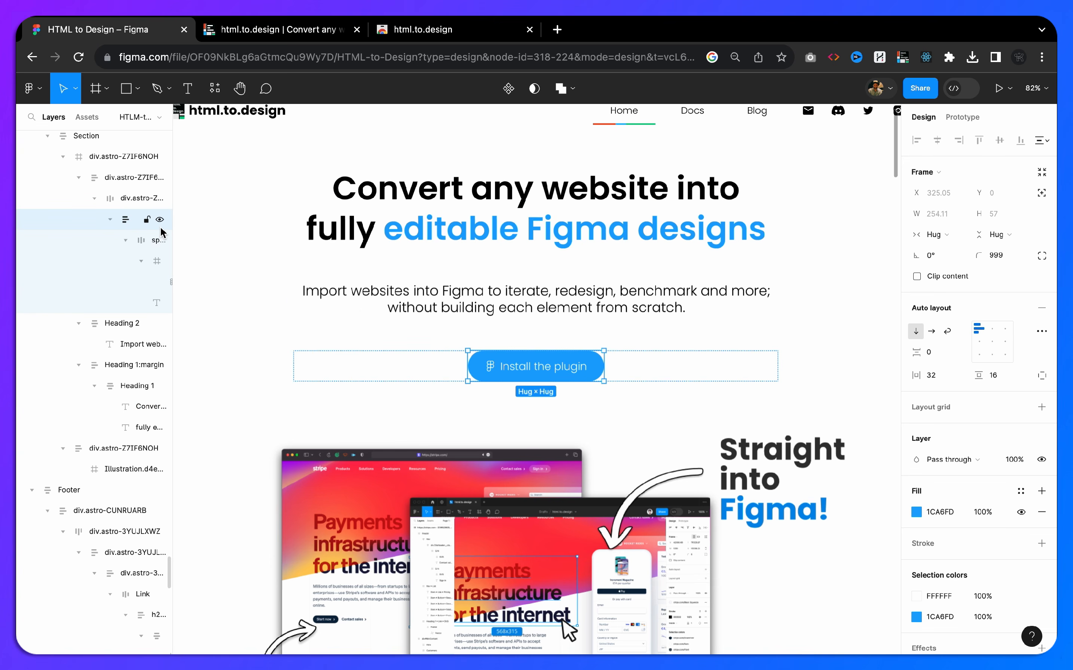
left_click(126, 241)
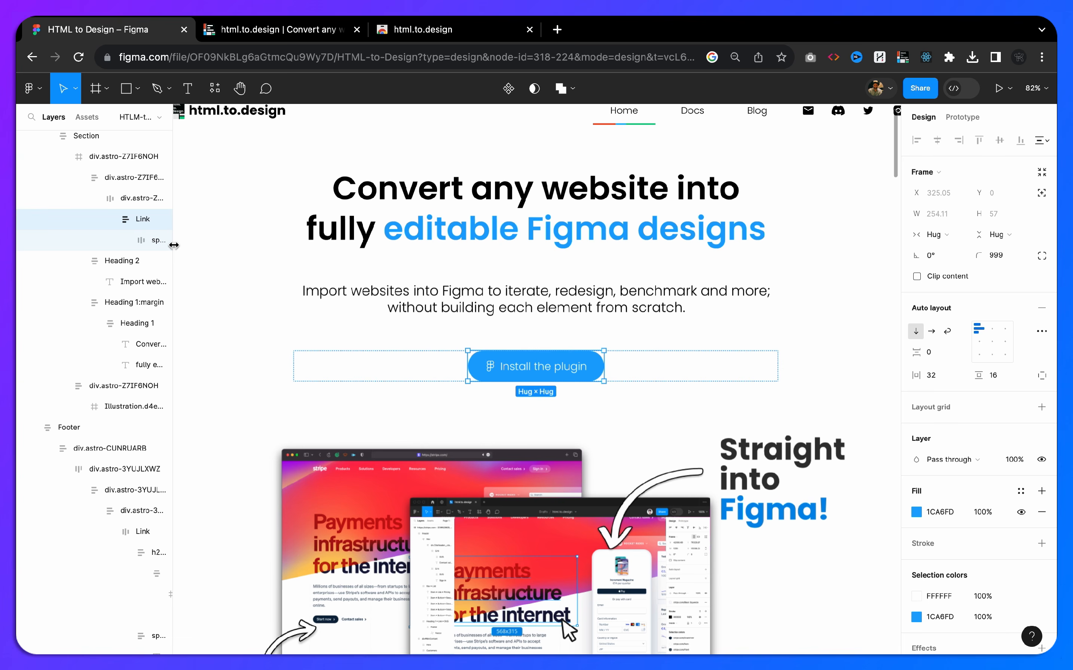
left_click_drag(173, 249, 239, 249)
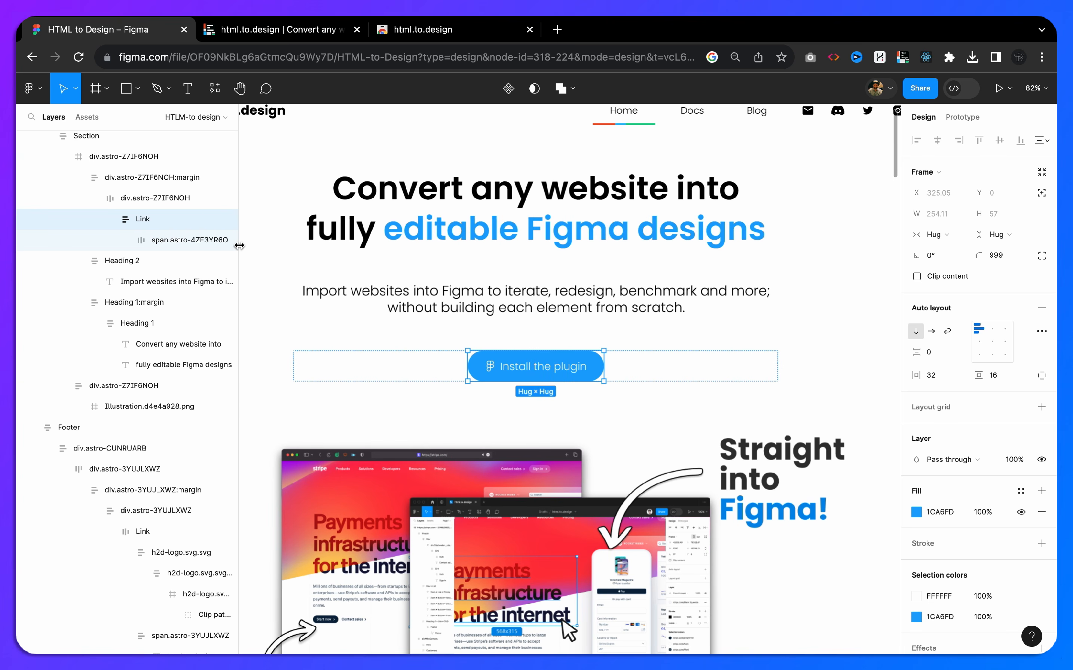
- Expand the button's span layer, inspect its auto-layout settings, and reselect the surrounding Link frame to compare its padding
left_click(126, 240)
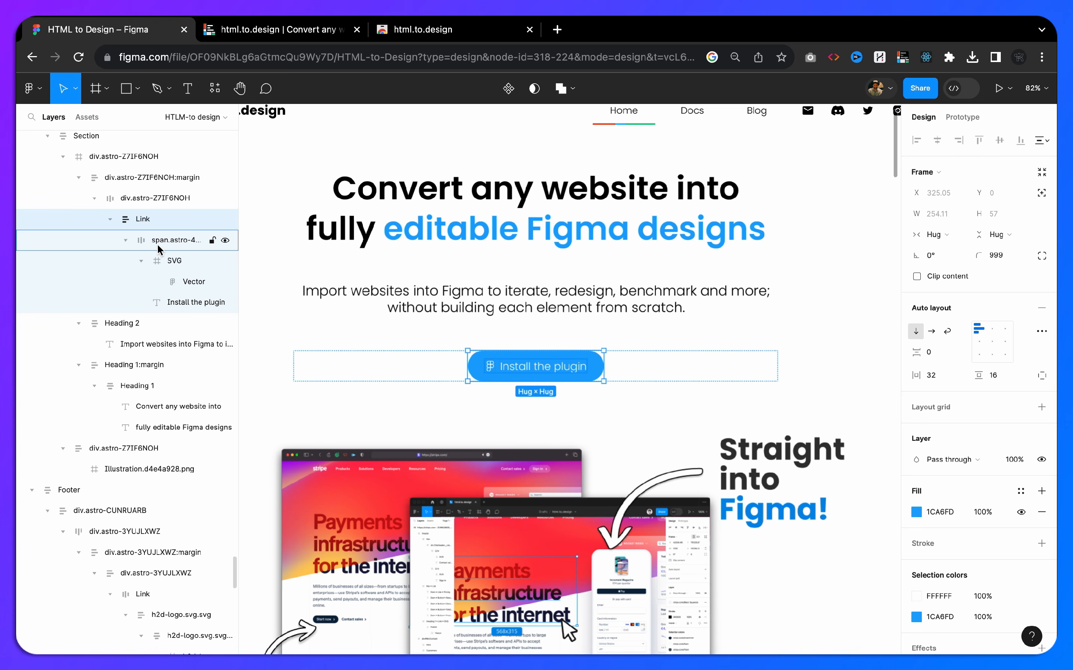
left_click(190, 240)
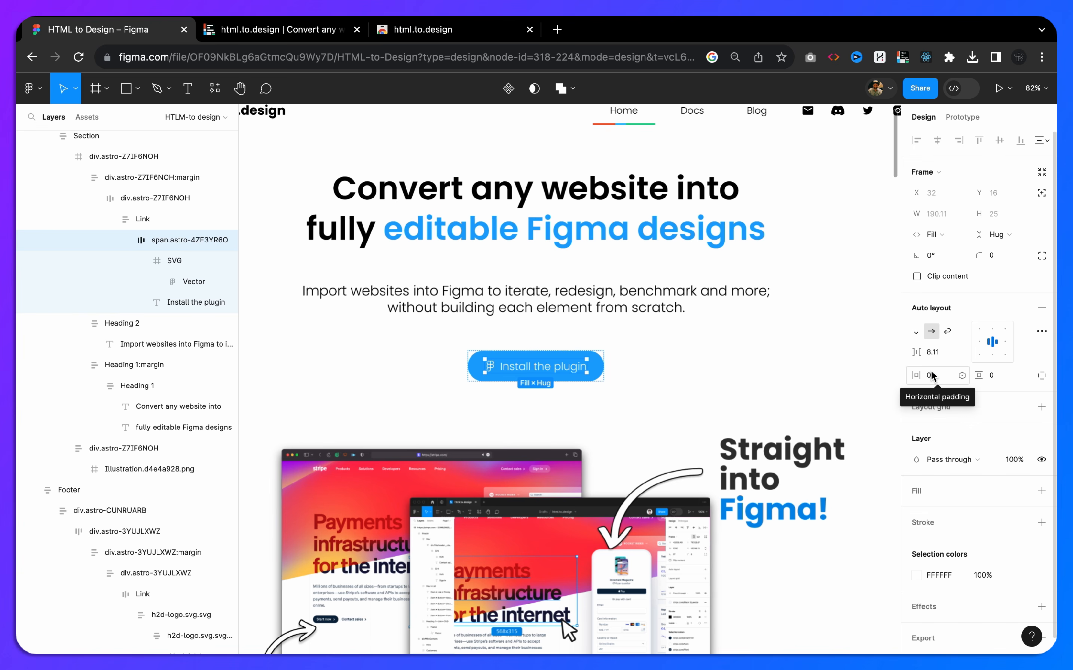
left_click(603, 366)
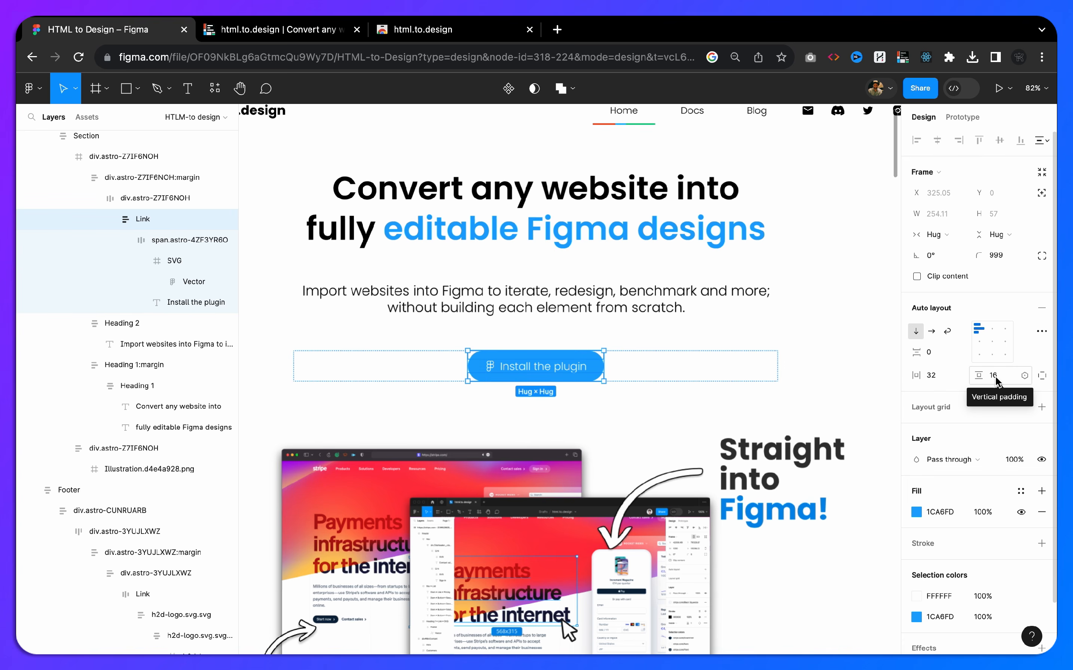
- Select the row frame holding step cards 1 and 2 and collapse its two Item:margin layers
left_click(838, 381)
scroll(838, 379, "down", 3)
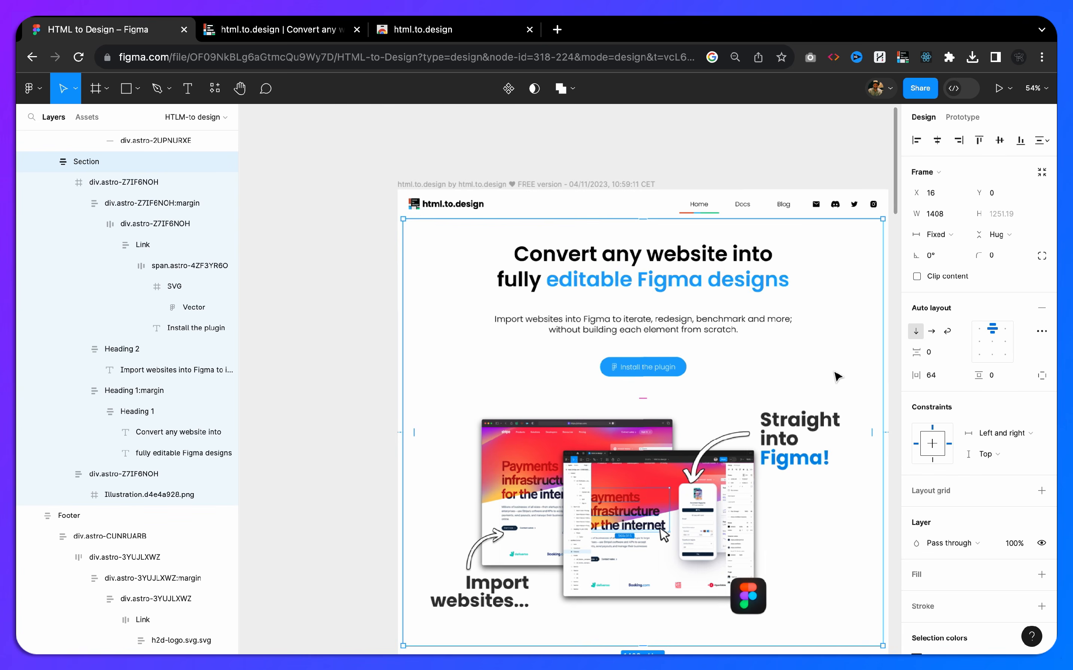
scroll(837, 377, "down", 4)
scroll(837, 376, "down", 6)
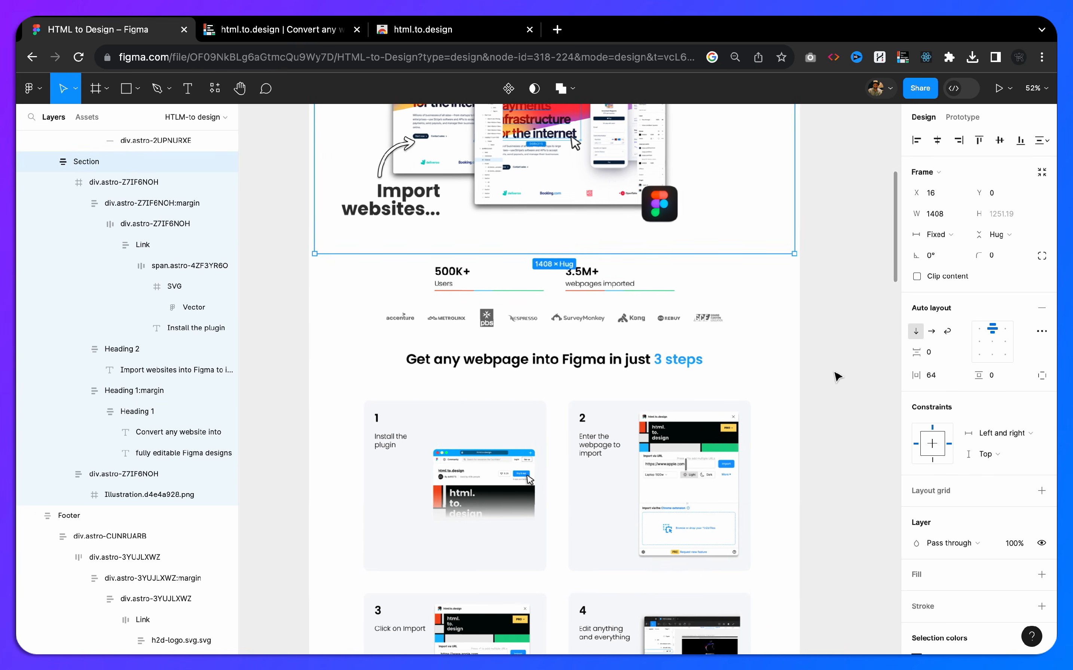
scroll(845, 374, "down", 2)
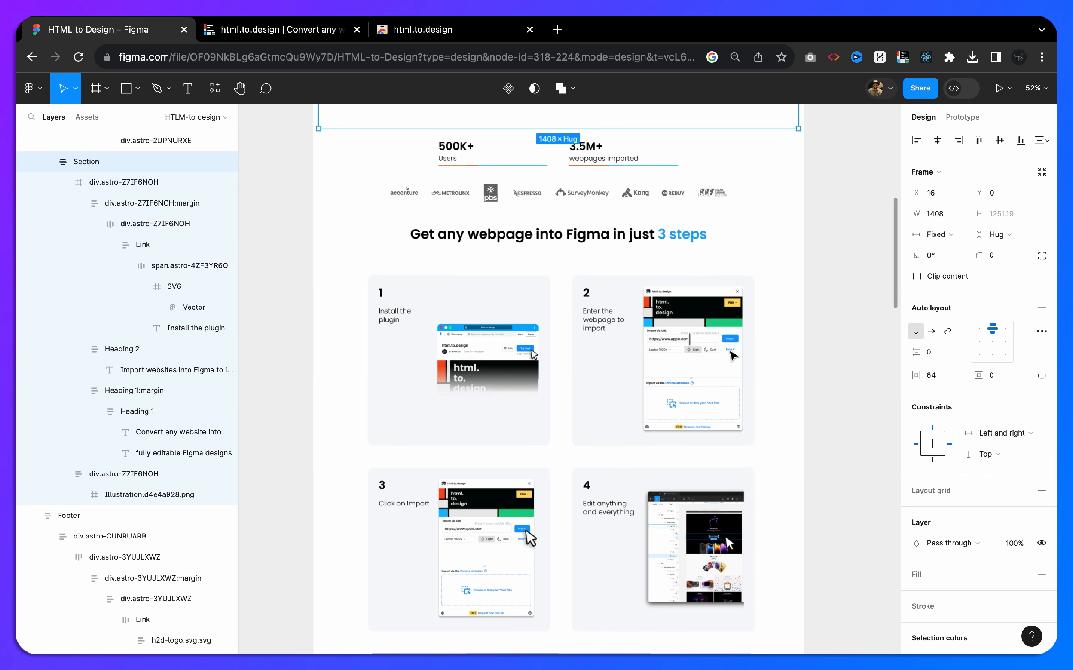
double_click(532, 365)
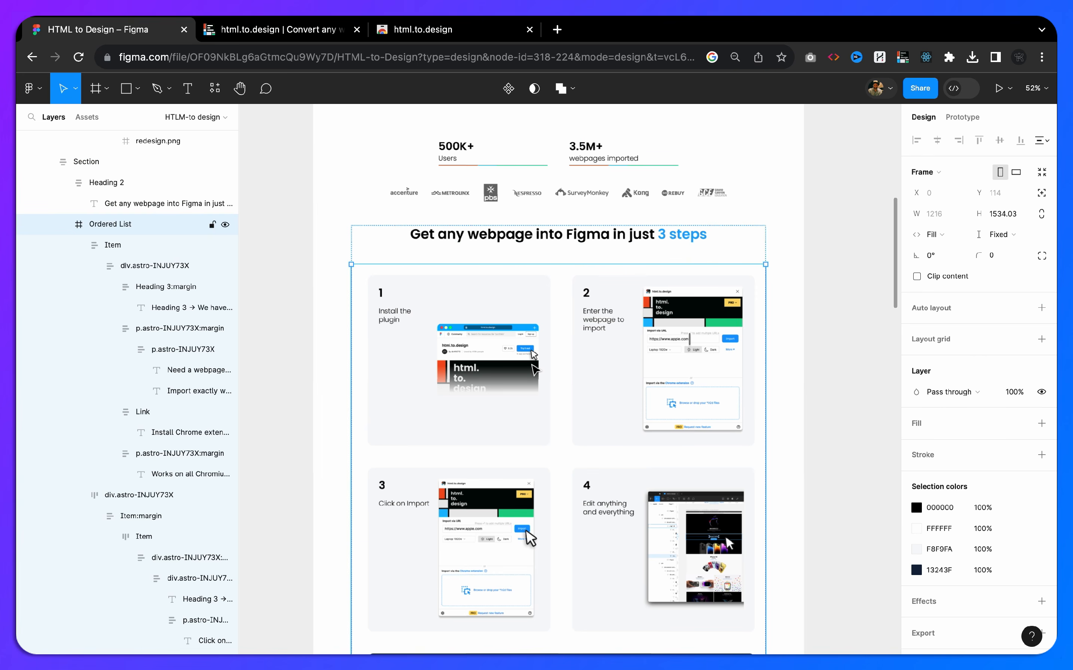
double_click(445, 366)
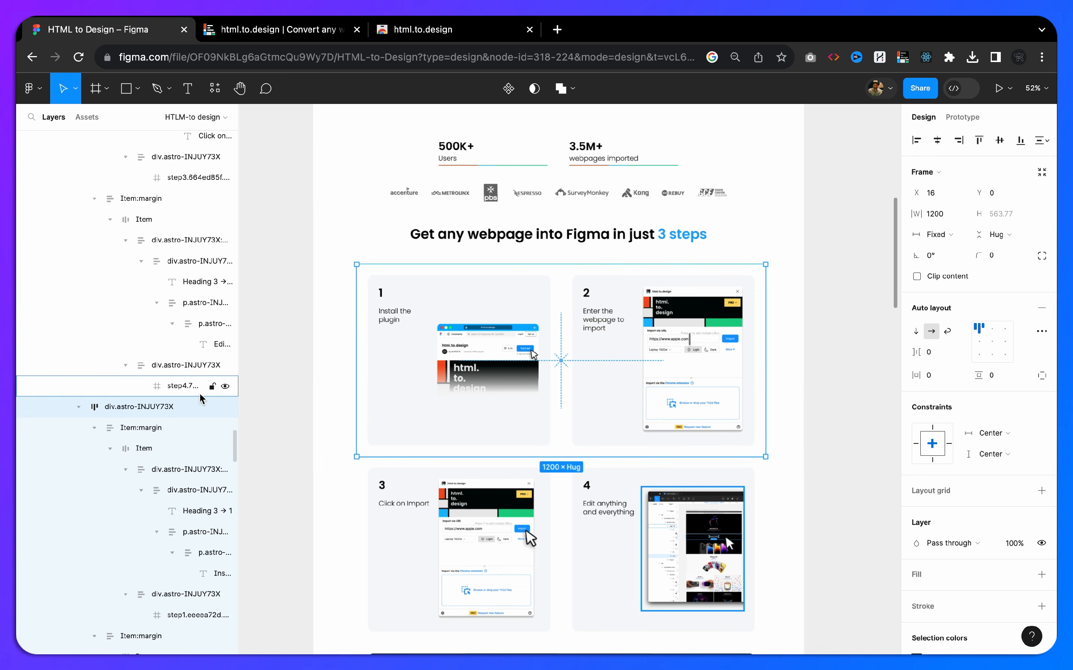
left_click(94, 427)
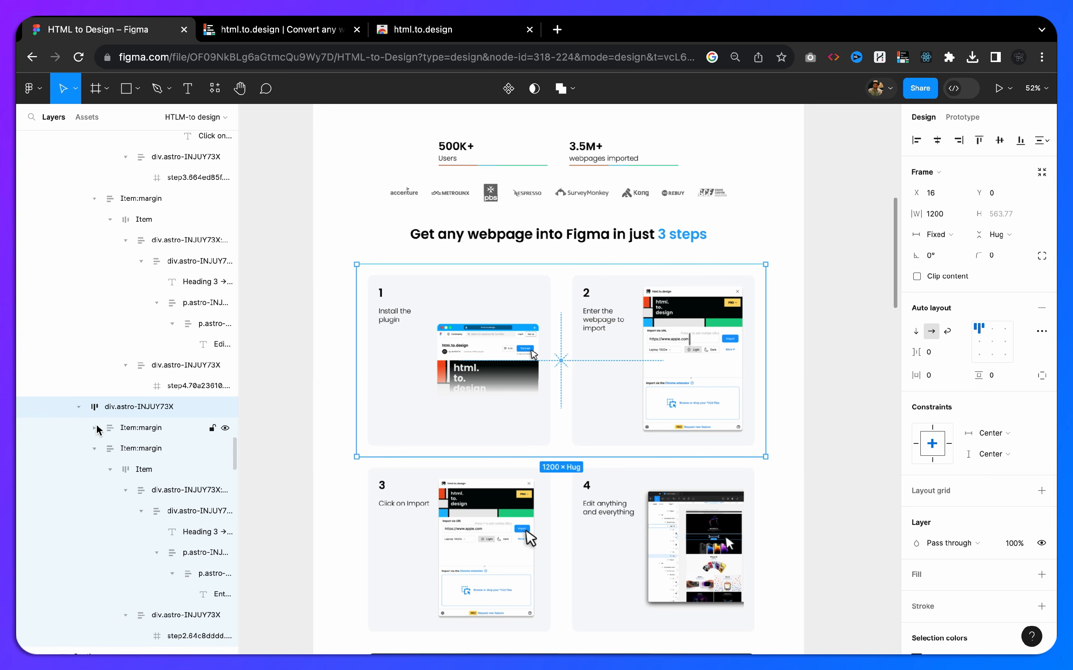
left_click(95, 448)
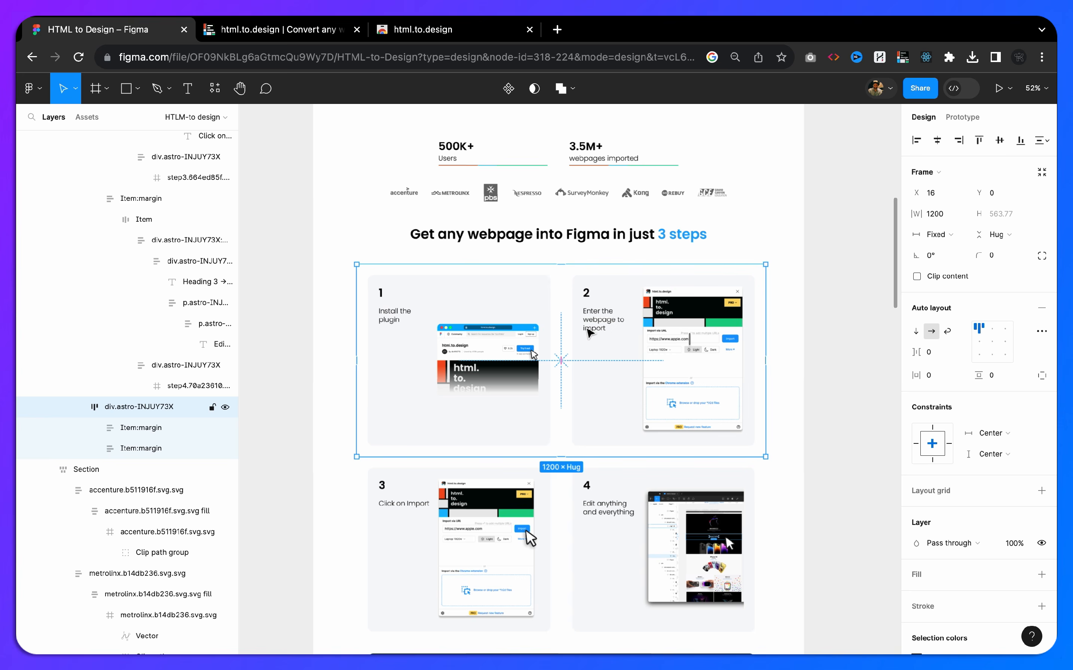
- Duplicate step card 2, "Enter the webpage to import", within its auto-layout row
left_click(611, 344)
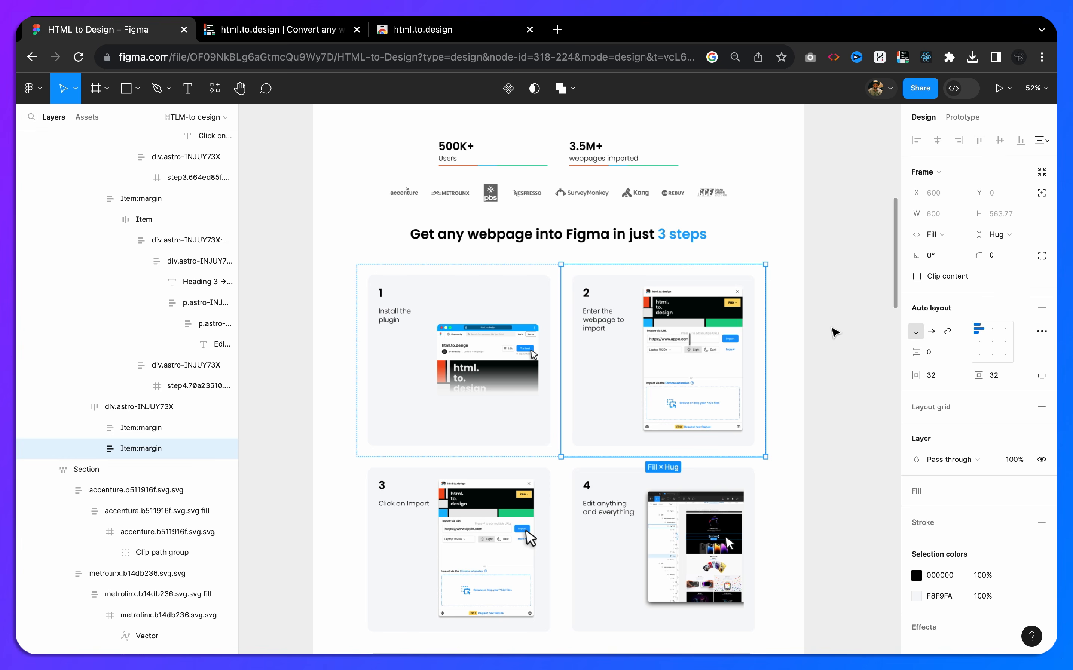
key("ctrl+d")
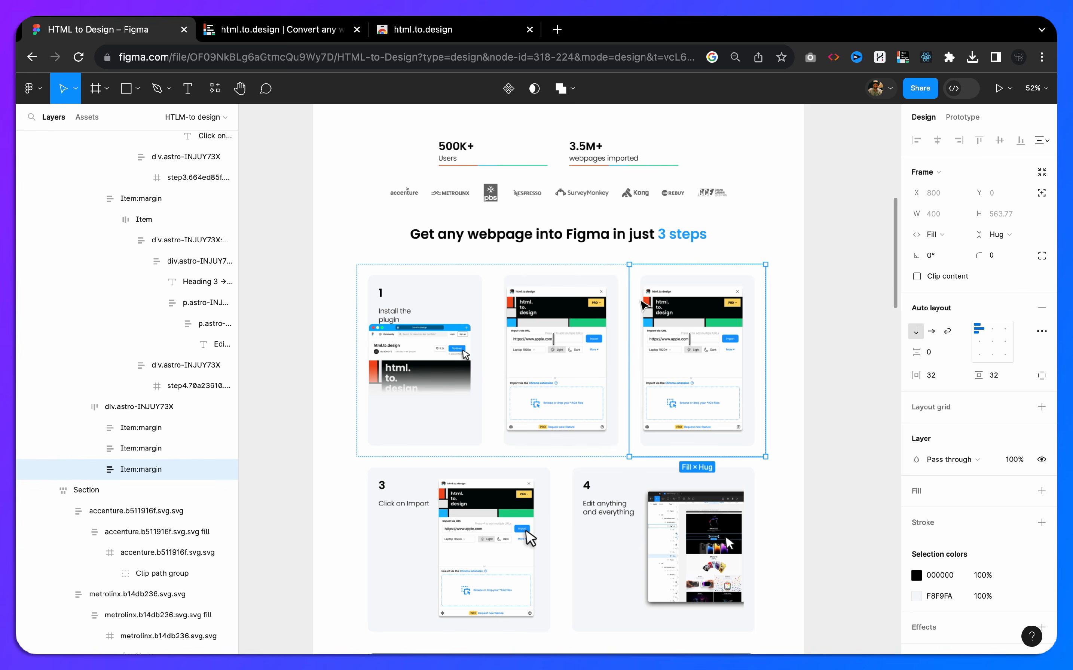
scroll(671, 328, "down", 2)
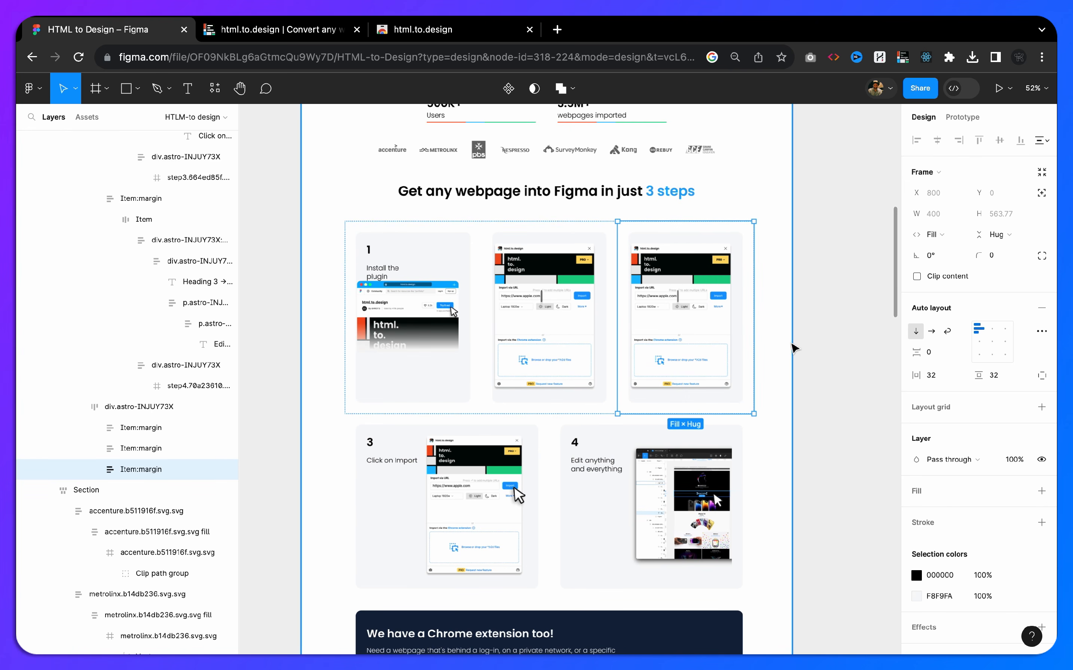
- Try a vertical auto-layout direction on the row of three step cards and undo that change
left_click(772, 345)
double_click(452, 264)
double_click(452, 264)
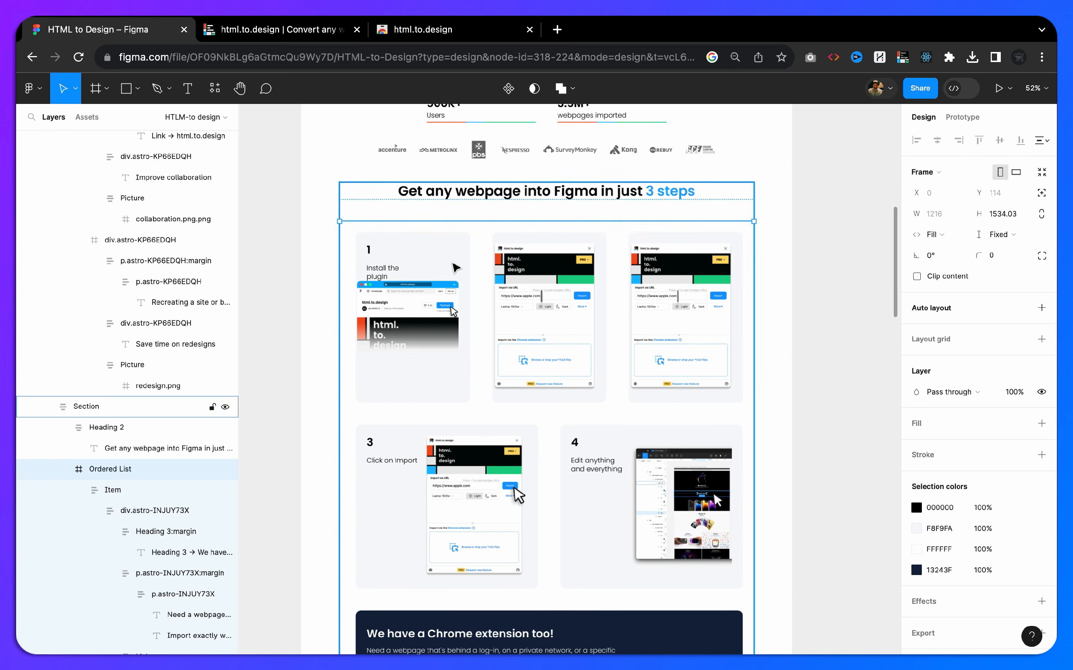
double_click(456, 265)
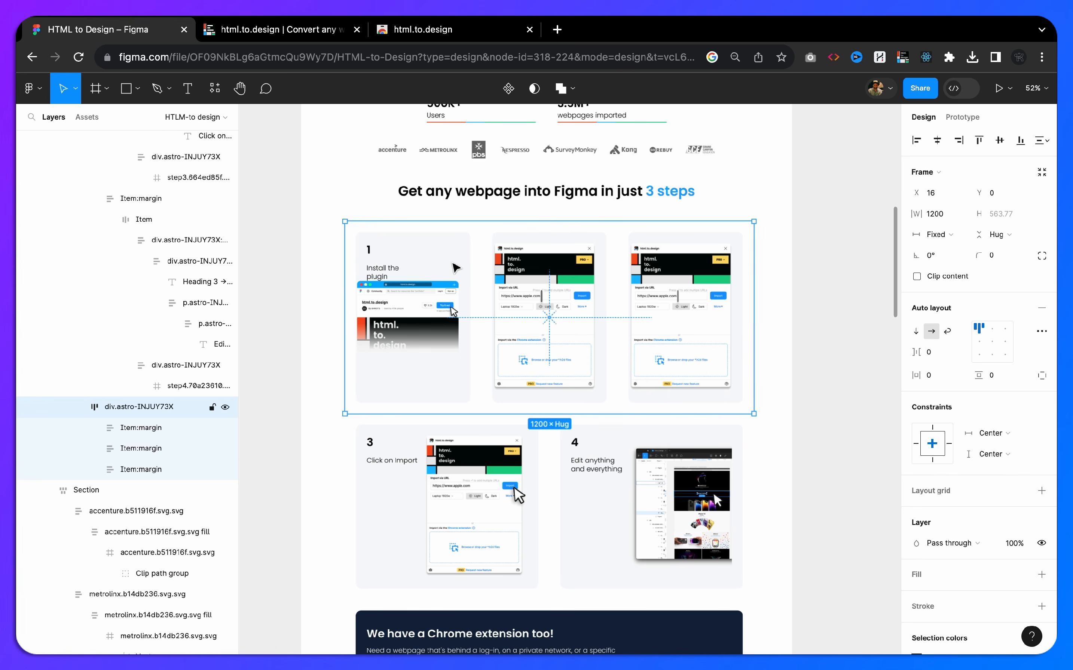
left_click(915, 332)
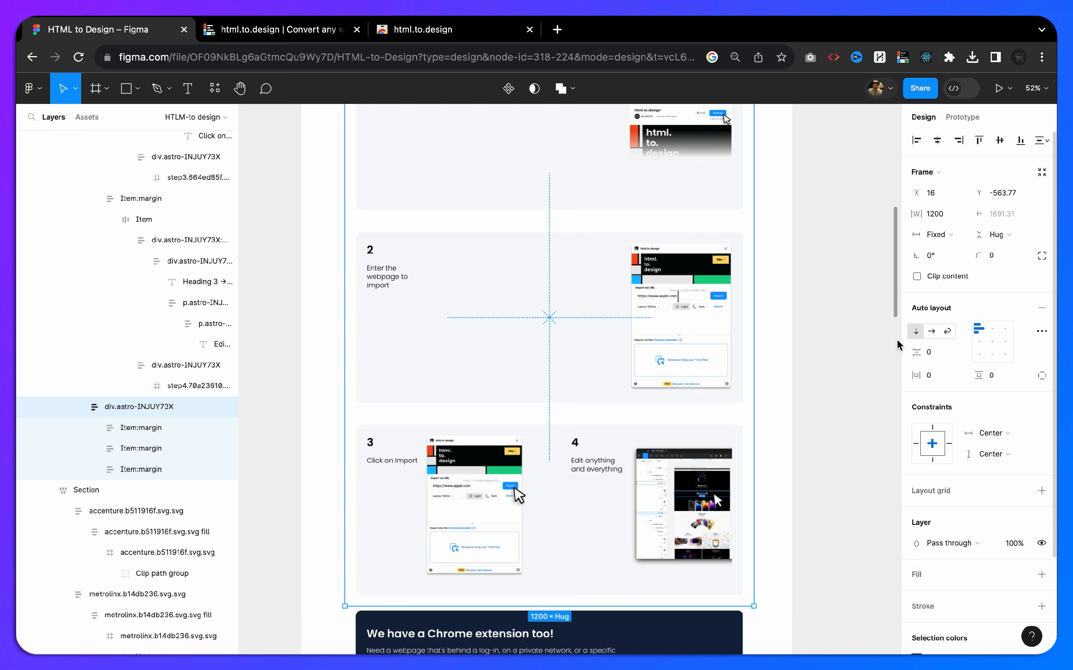
scroll(746, 357, "up", 5)
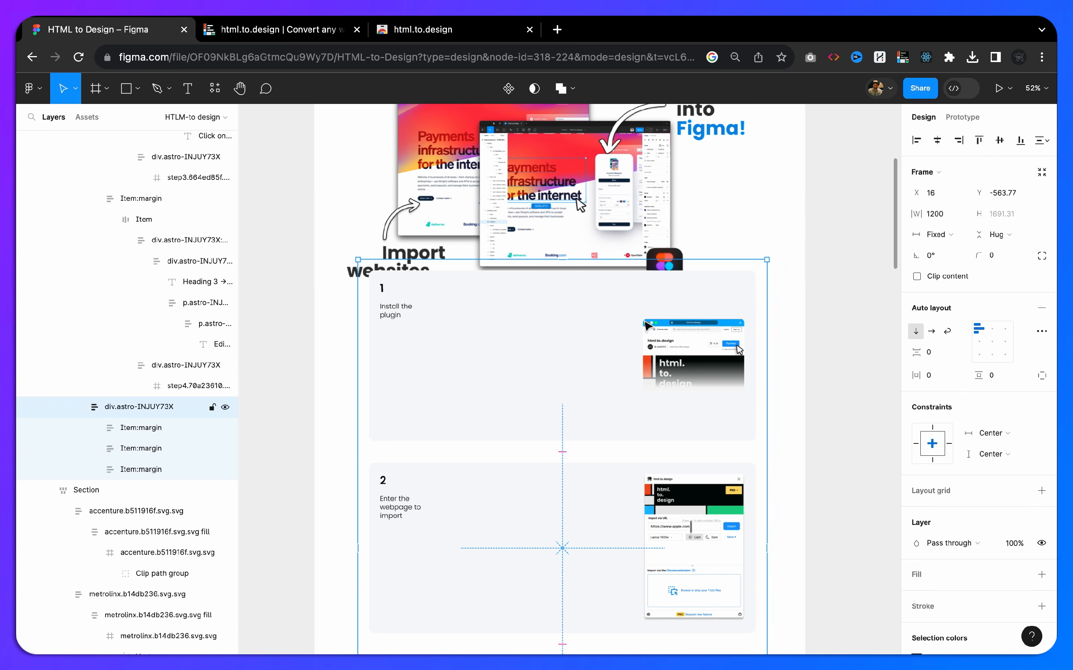
key("super+z")
scroll(687, 319, "down", 5)
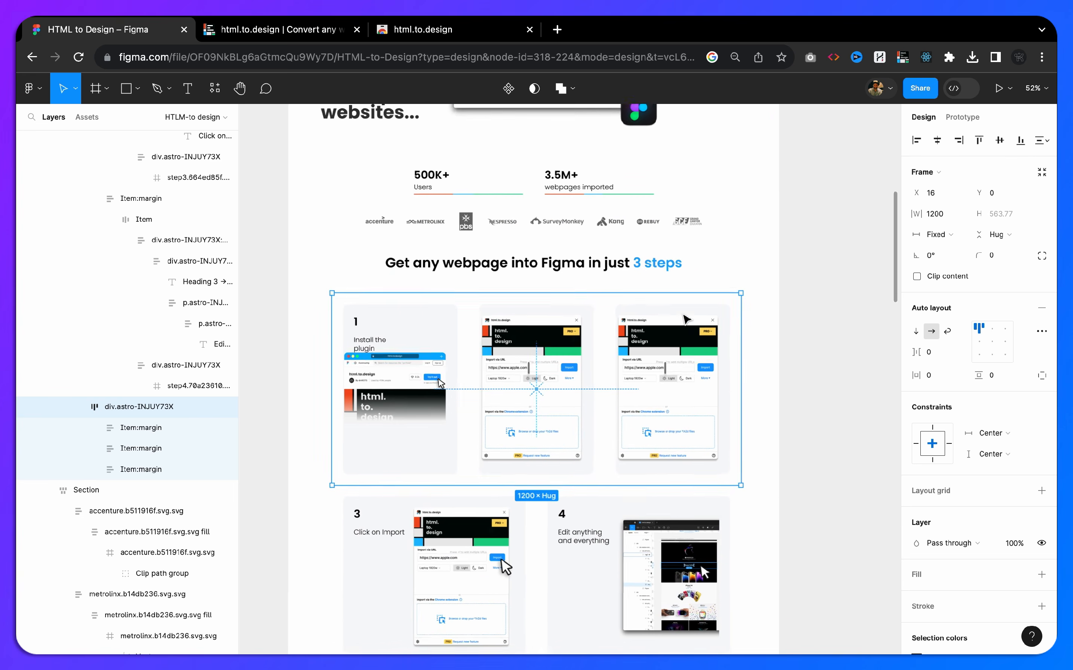
- Select the dark Chrome extension banner to inspect its auto layout and leave that selection
left_click(844, 348)
scroll(682, 383, "down", 9)
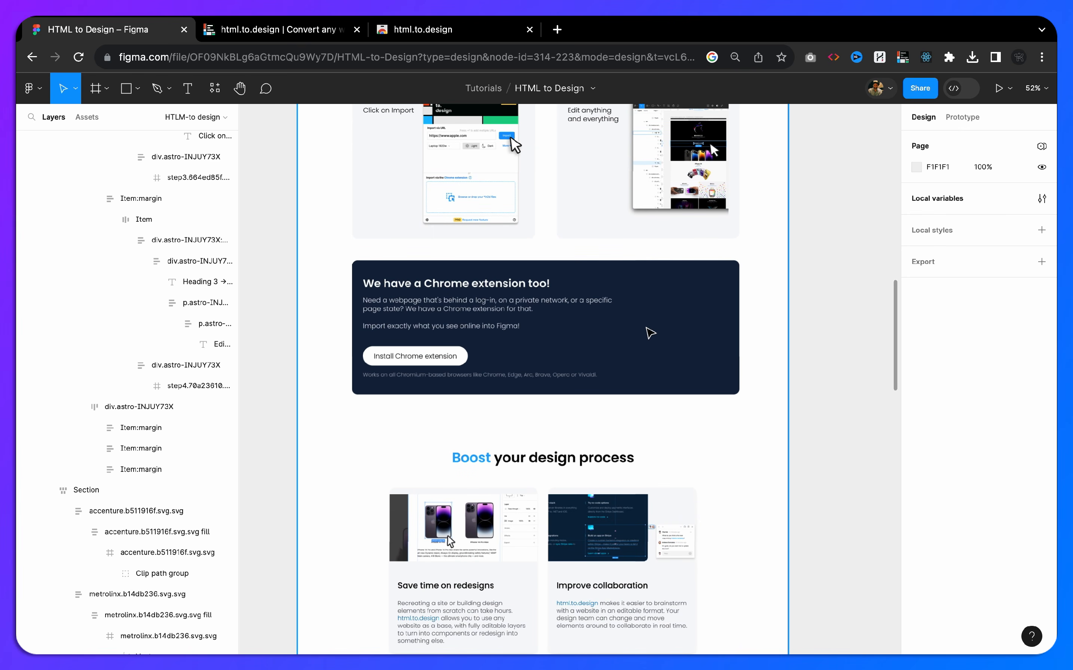
left_click(679, 365)
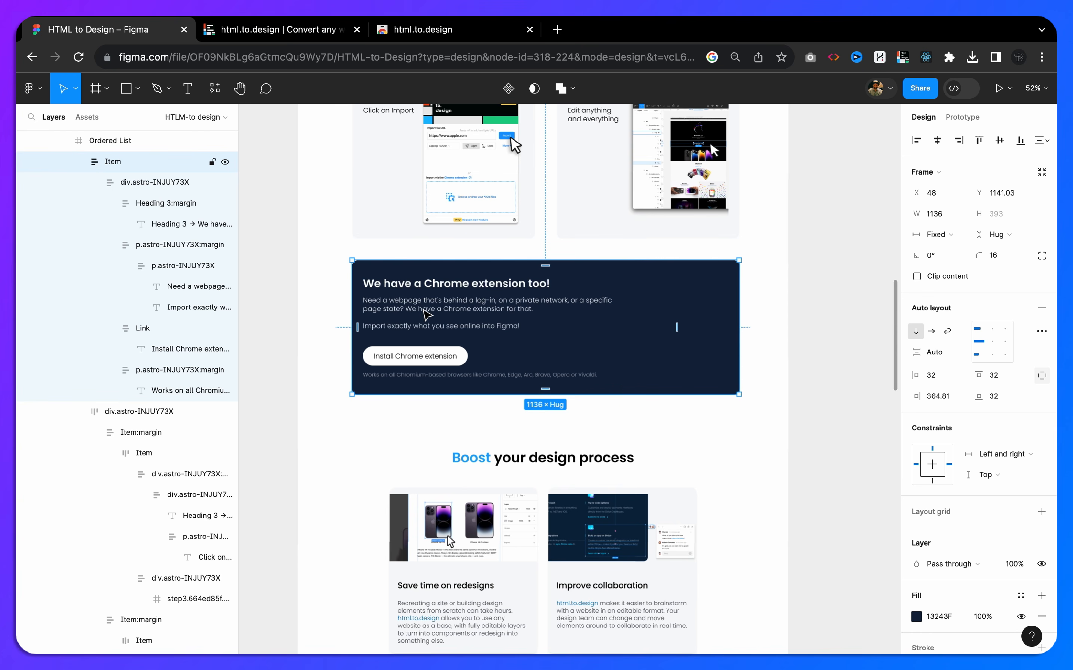
key("Escape")
- Examine the design process and testimonial sections and select the PRO card frame in the Pricing section
scroll(532, 421, "down", 12)
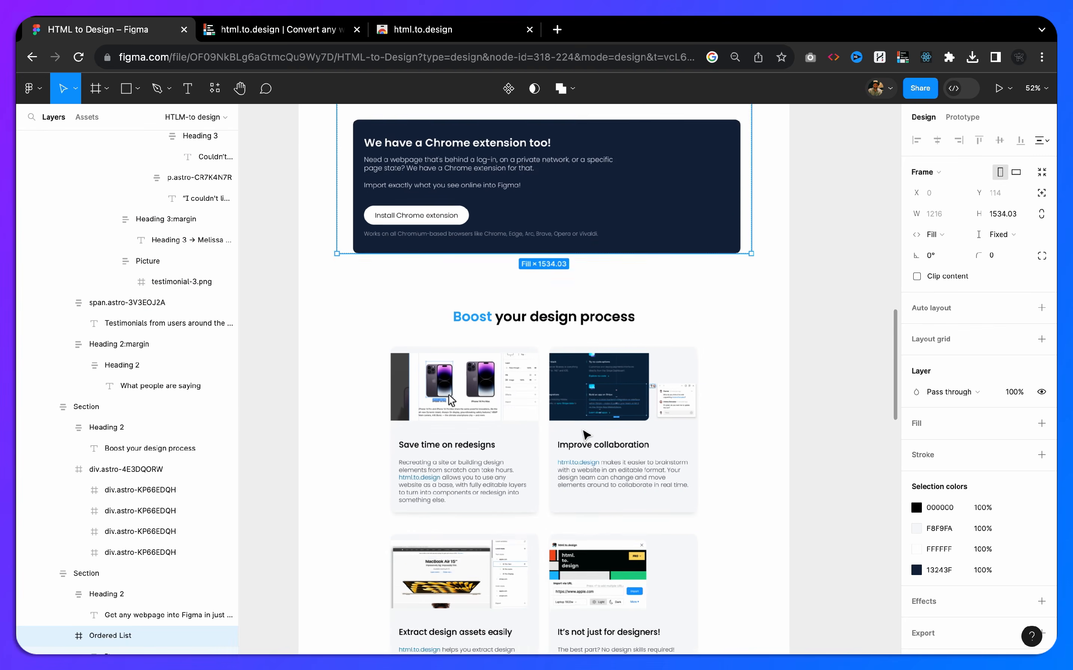
scroll(587, 434, "down", 10)
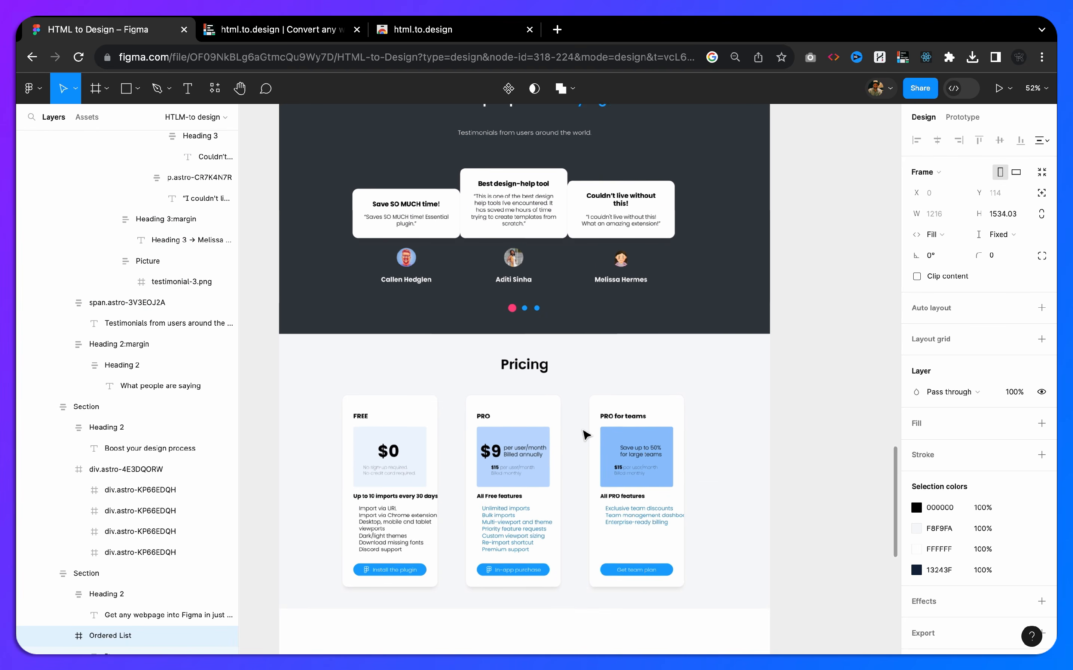
scroll(587, 434, "down", 1)
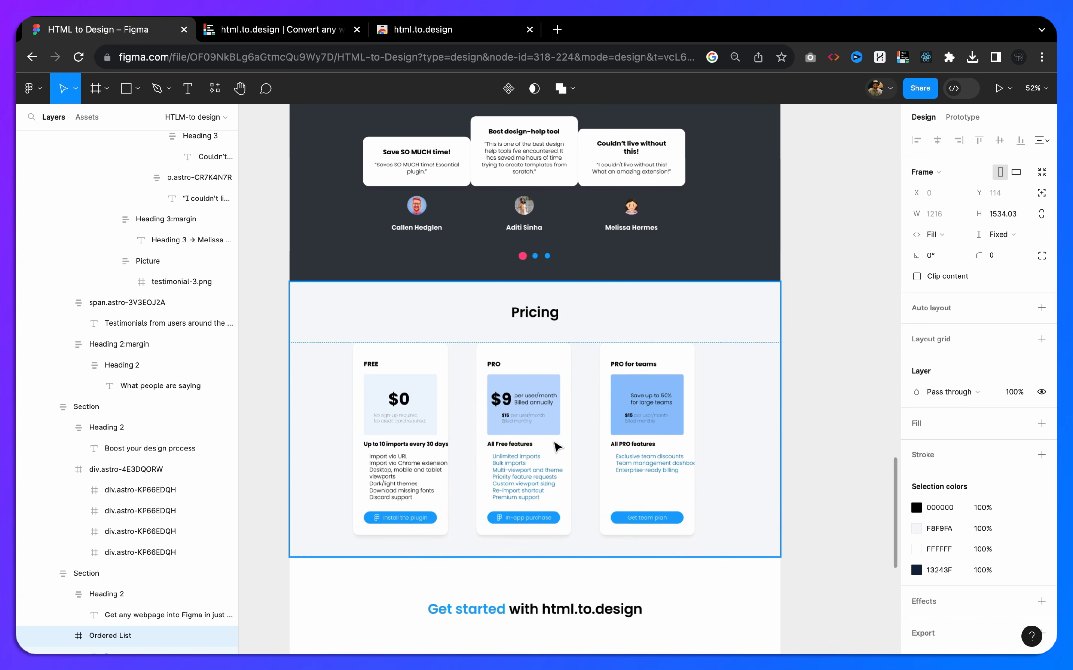
left_click(556, 445)
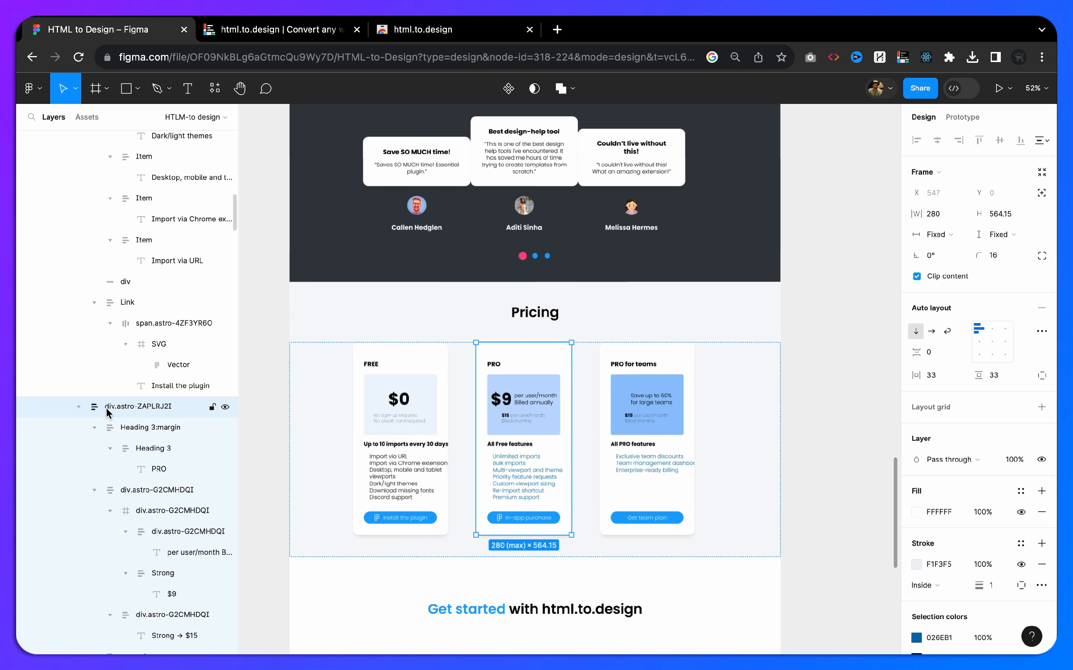
- Collapse the layers of the FREE, PRO and PRO for teams pricing cards and select their parent auto-layout frame
left_click(79, 407)
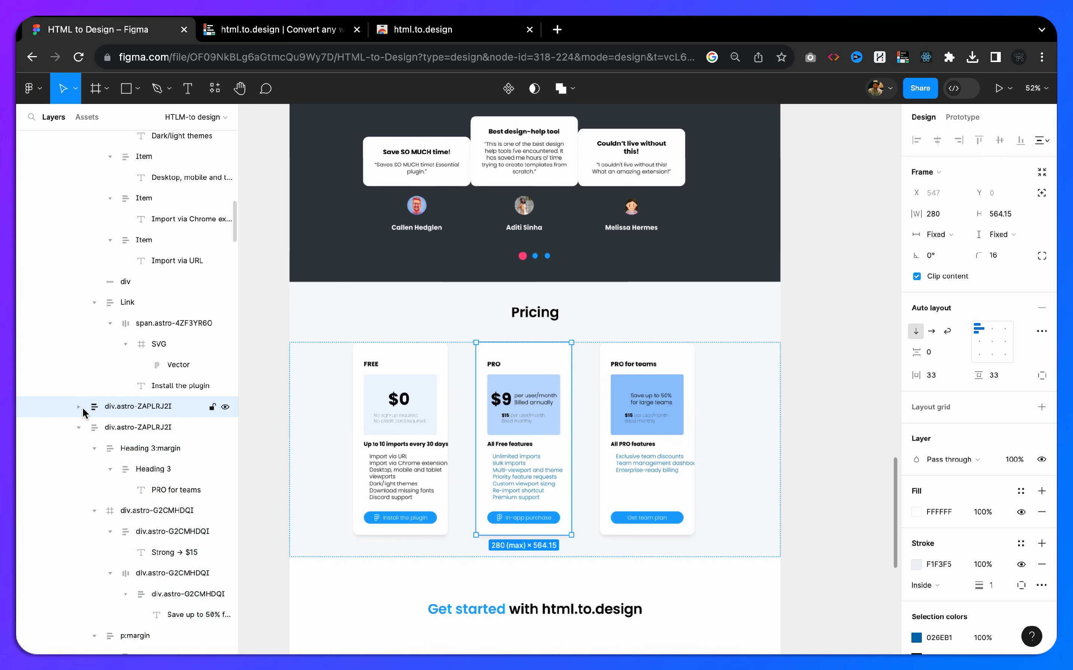
left_click(82, 428)
scroll(93, 416, "up", 5)
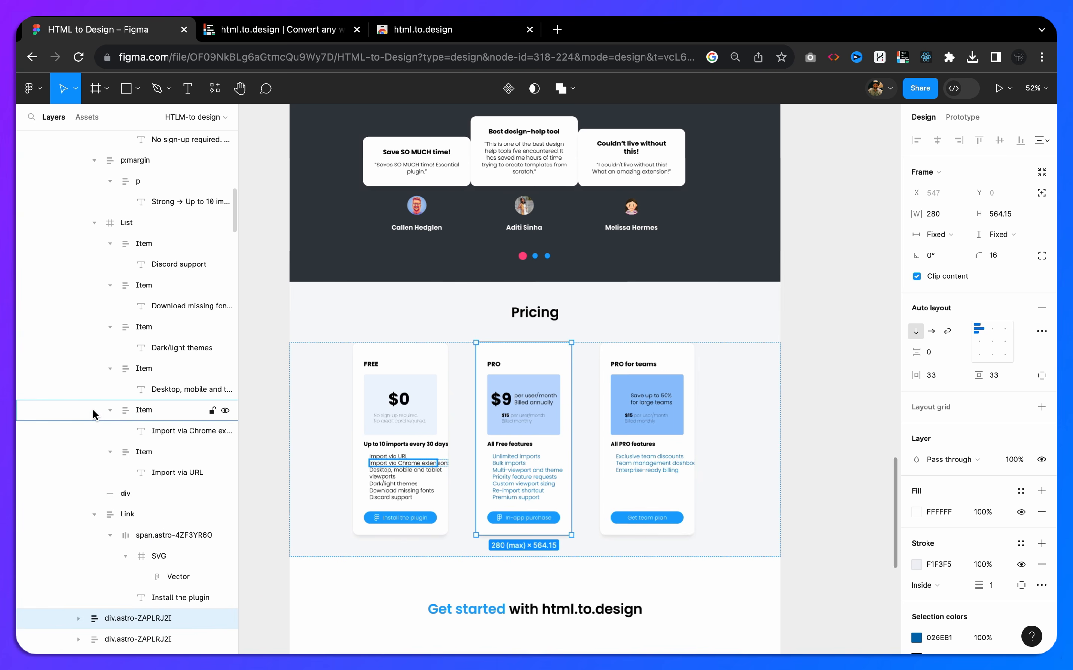
scroll(93, 414, "up", 7)
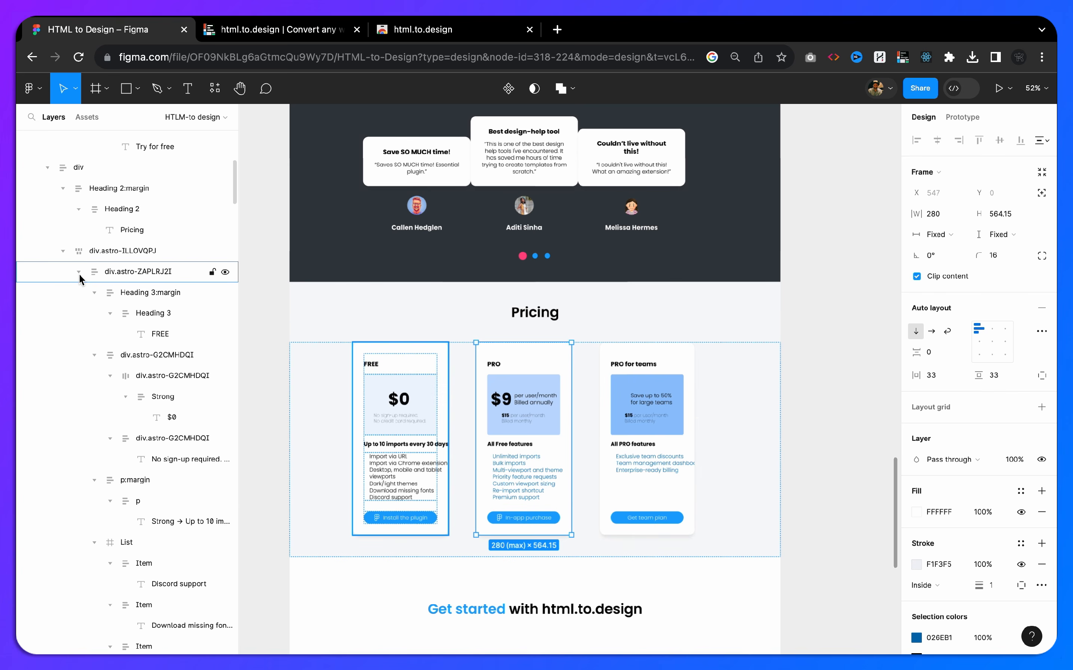
left_click(79, 272)
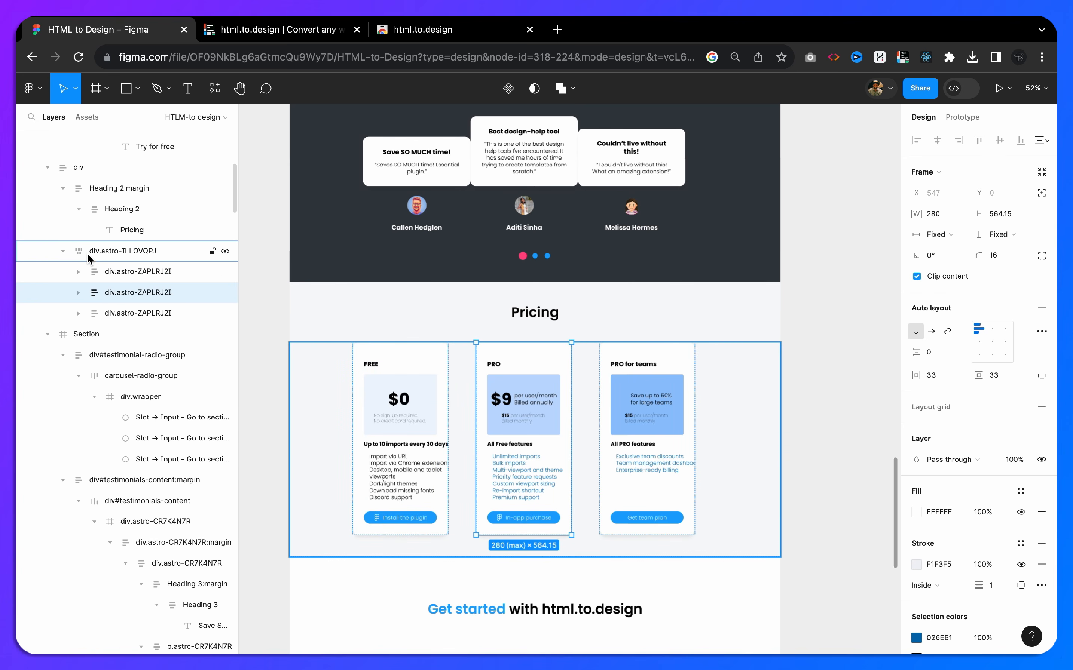
left_click(99, 254)
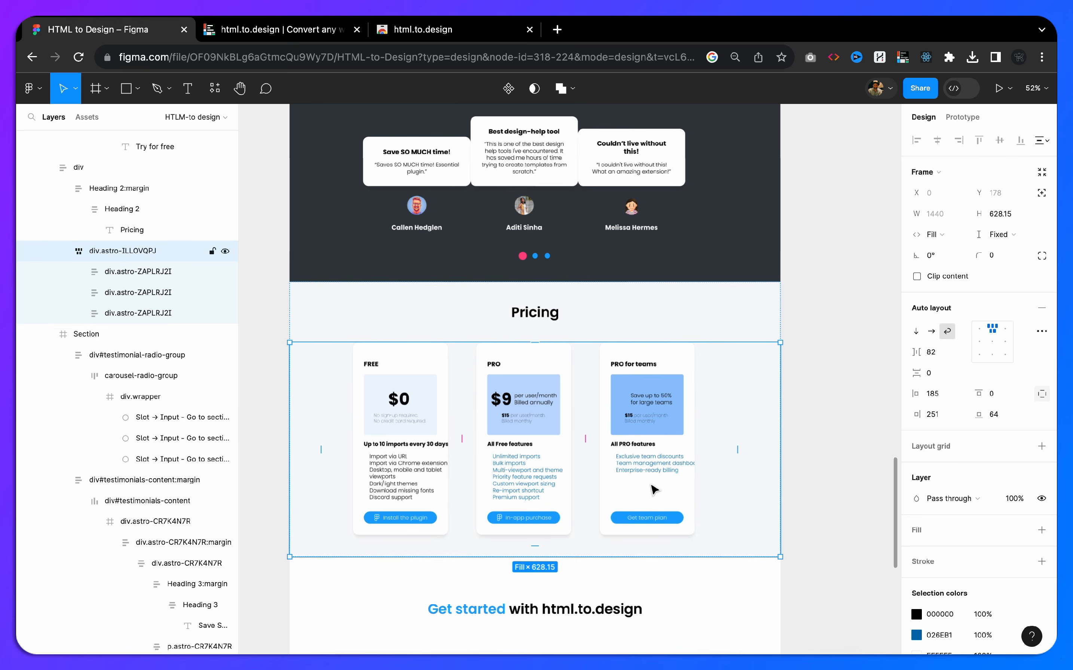
- Try duplicating the PRO for teams card and making the pricing row frame taller, undo these changes and clear the selection
left_click(133, 313)
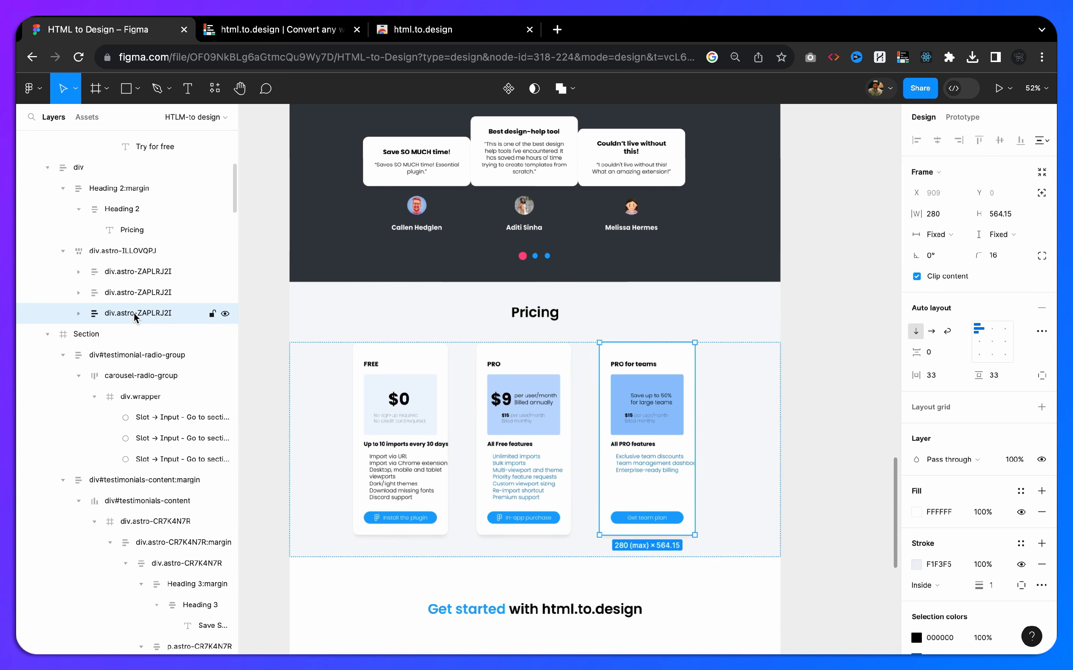
key("ctrl+d")
scroll(135, 316, "down", 2)
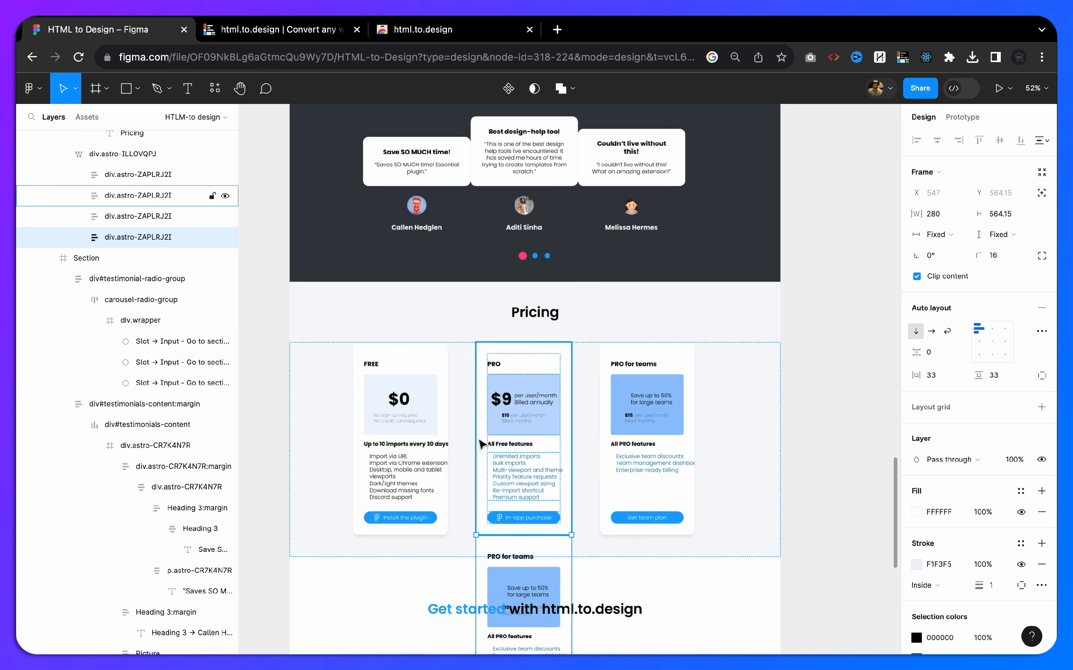
scroll(480, 443, "down", 5)
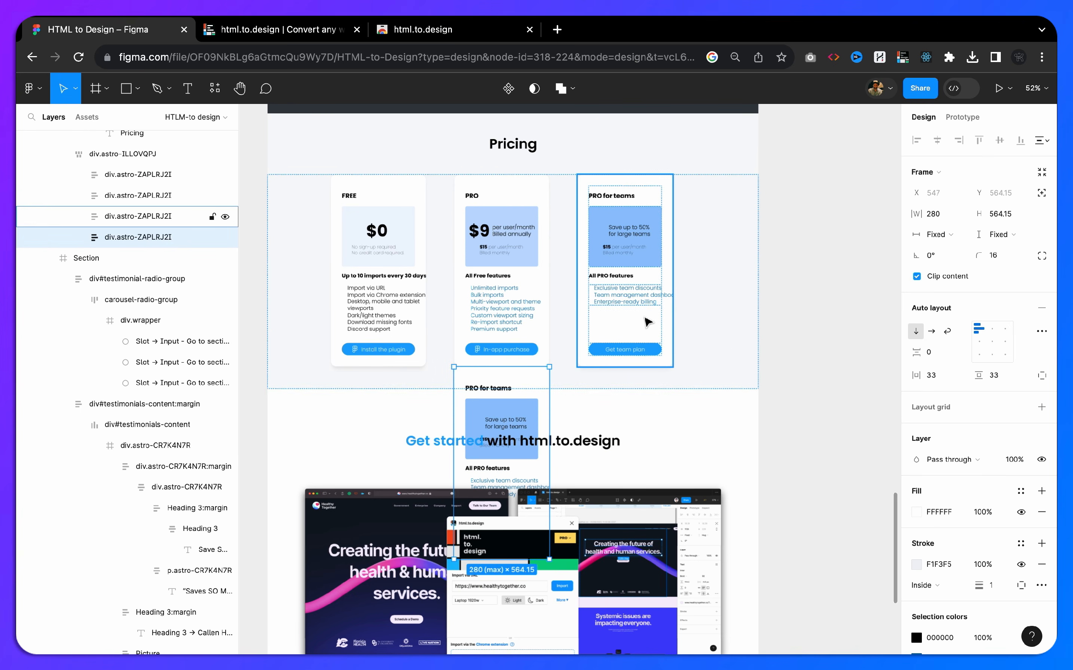
left_click(734, 304)
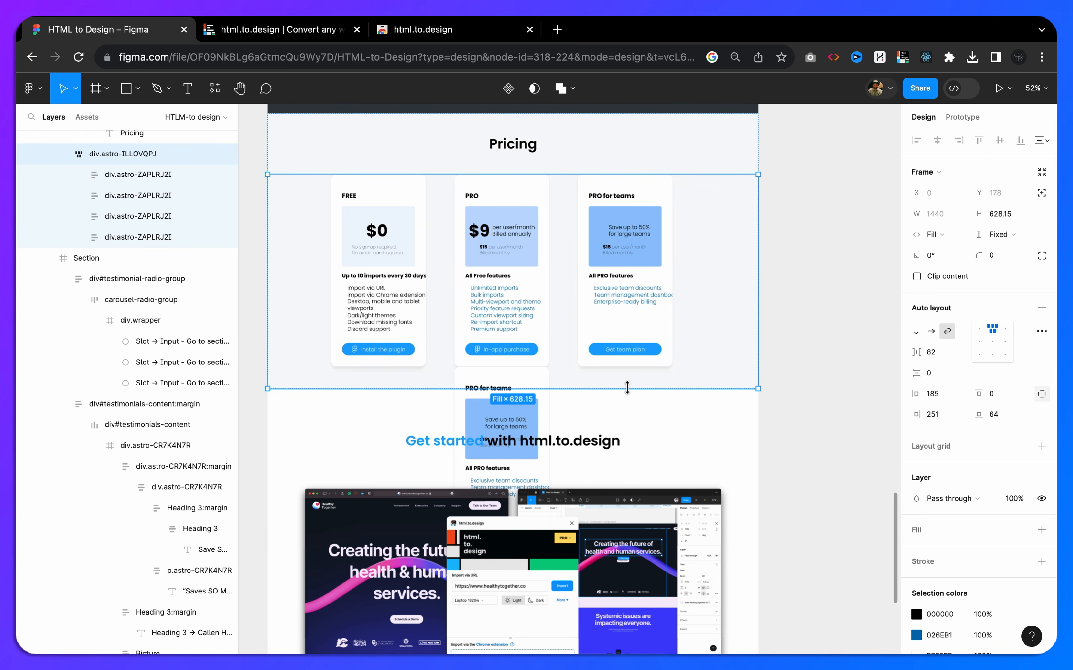
left_click_drag(627, 388, 632, 422)
key("super+z")
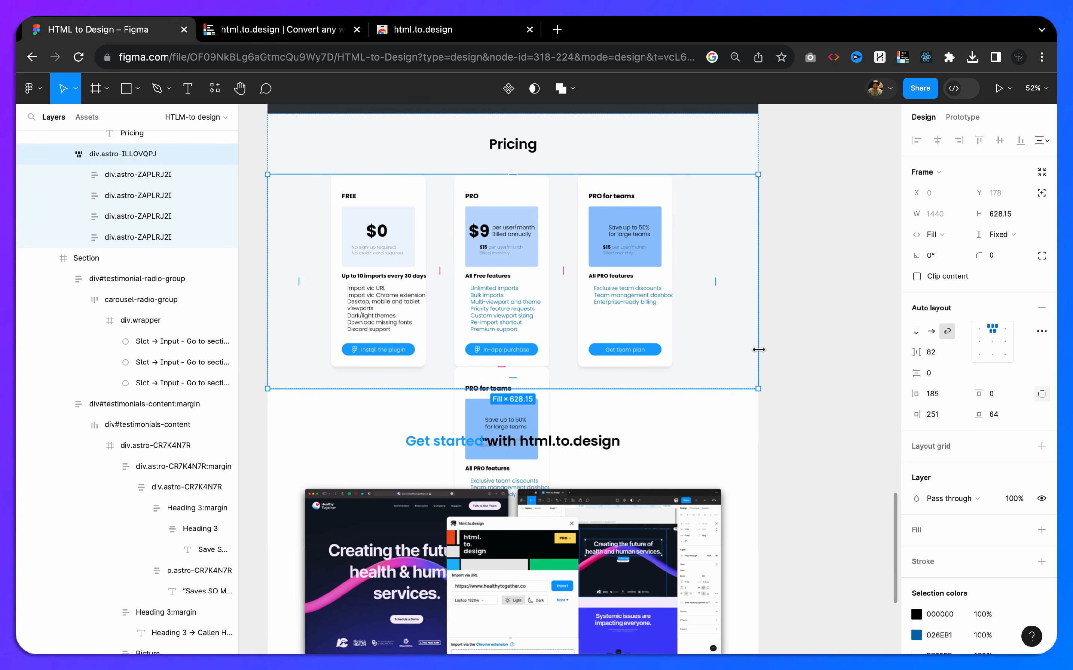
key("super+z")
key("super+z")
left_click(784, 364)
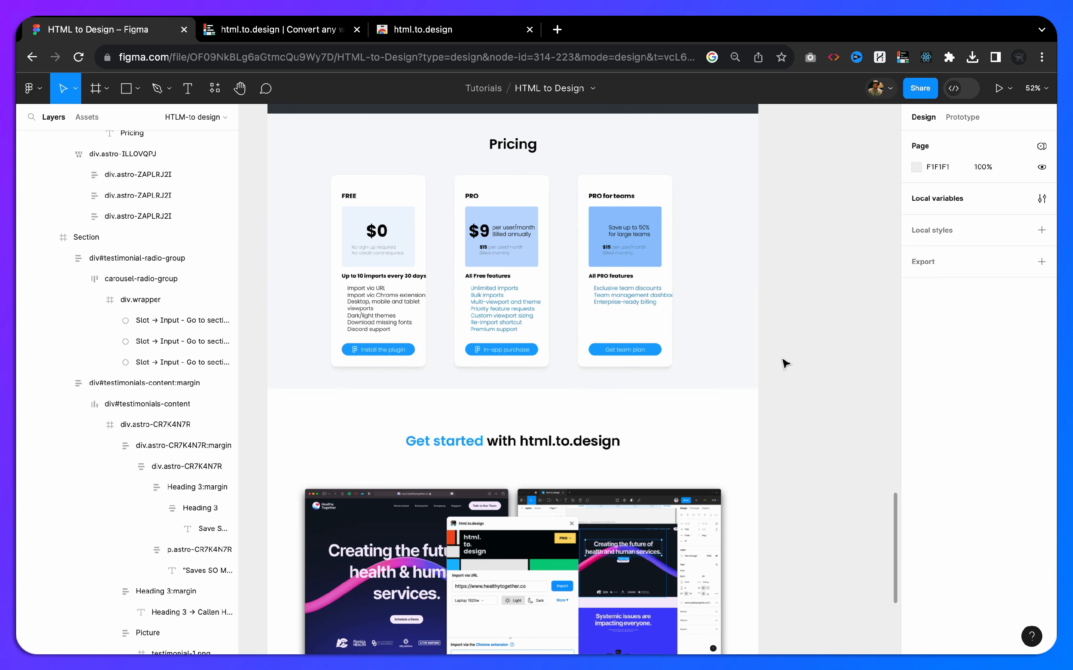
- Examine the "Get started with html.to.design" section and the footer of the imported page
scroll(785, 363, "down", 8)
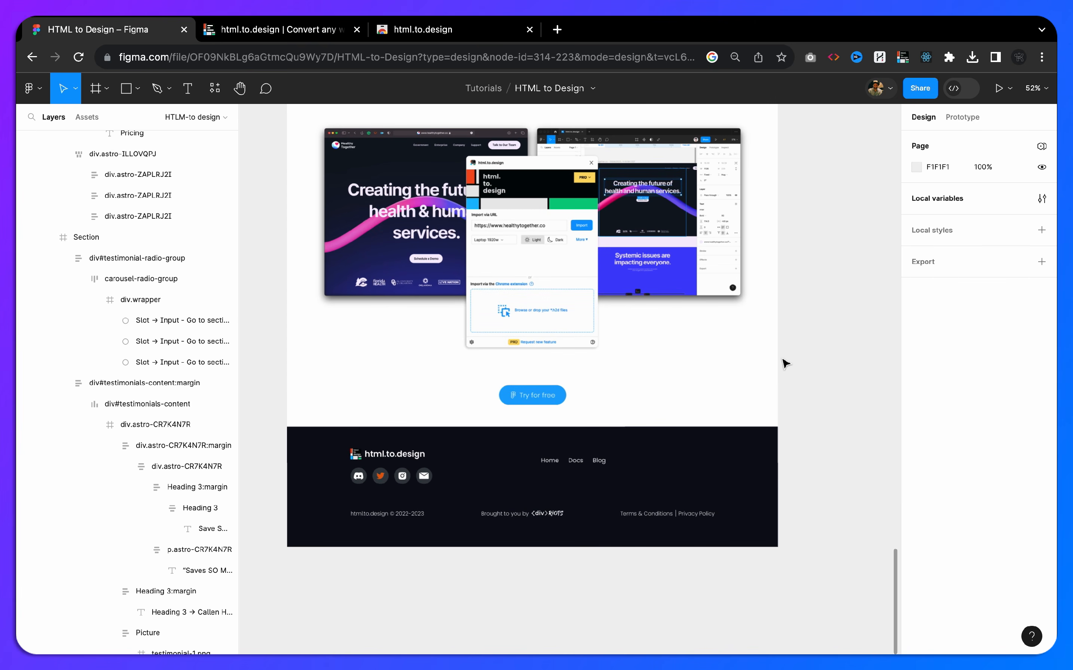
scroll(785, 364, "up", 2)
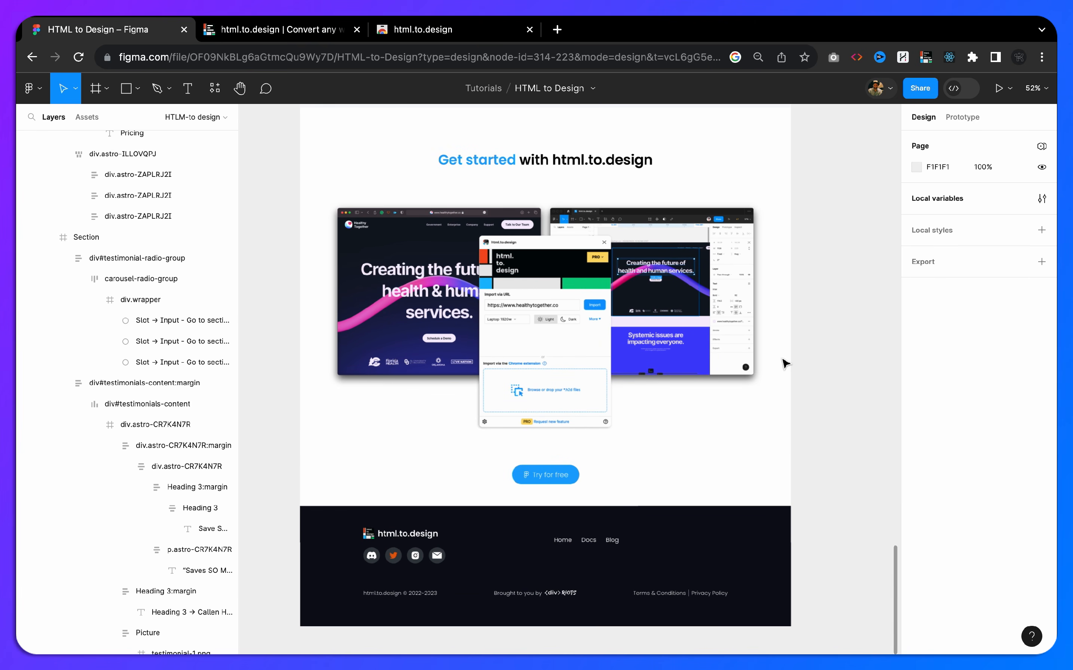
scroll(820, 354, "down", 5)
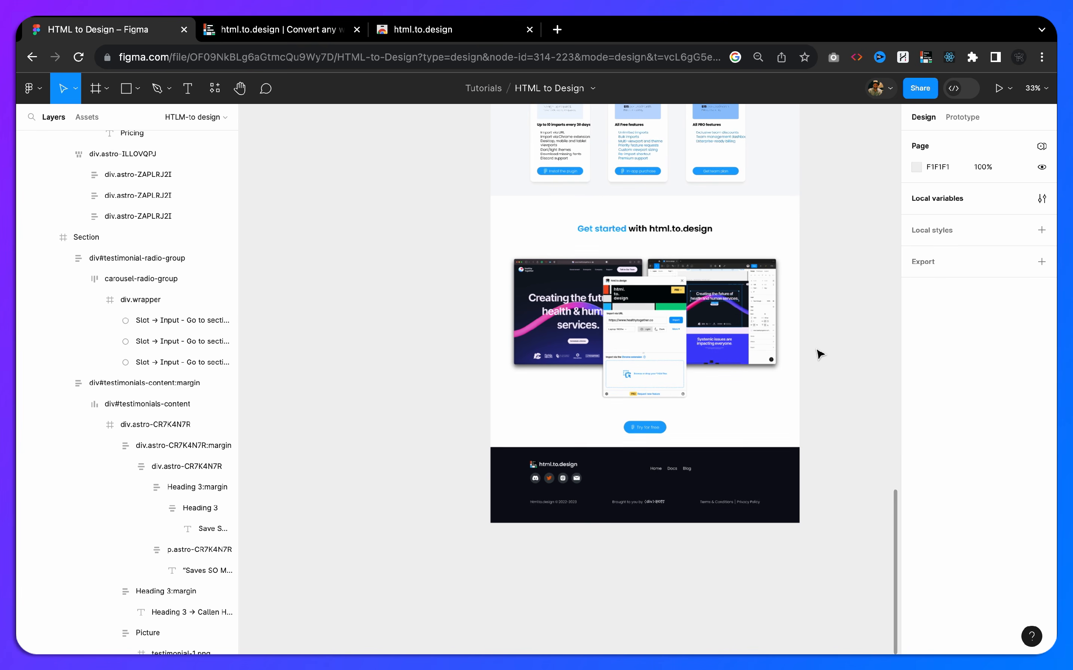
scroll(819, 354, "down", 4)
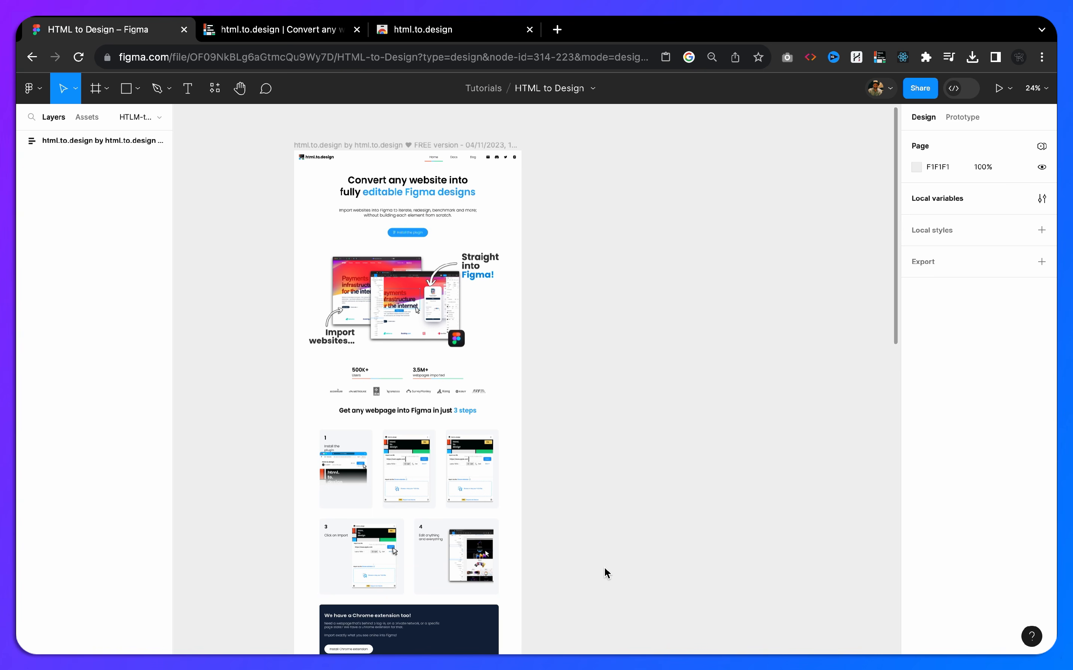
- Switch to the Chrome Web Store page of the html.to.design extension and look over its description
left_click(441, 27)
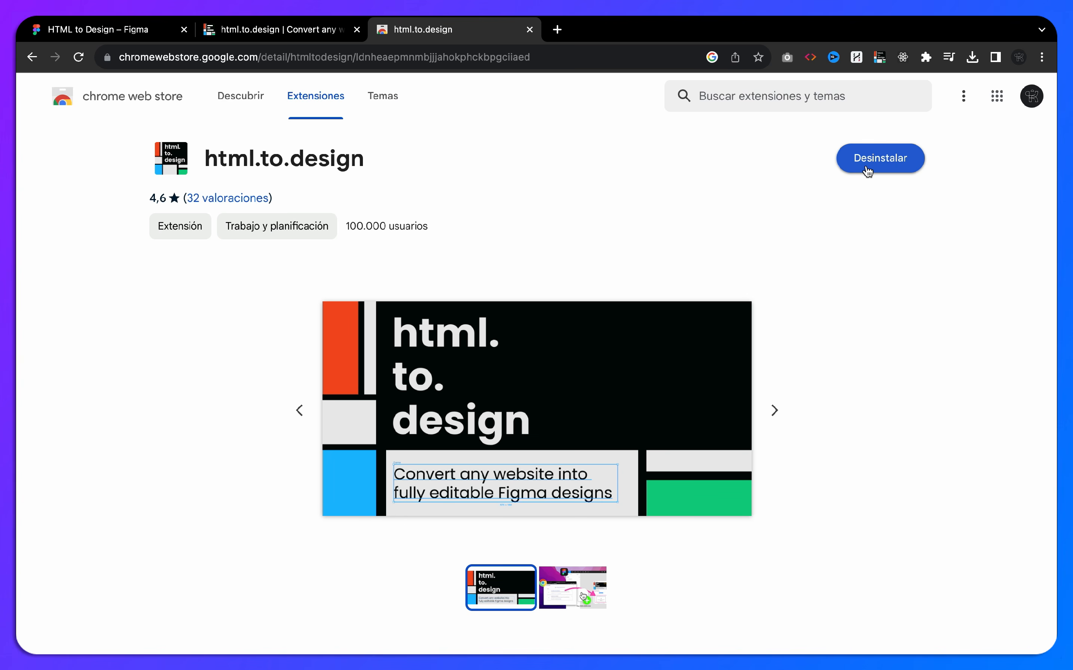
scroll(749, 295, "down", 5)
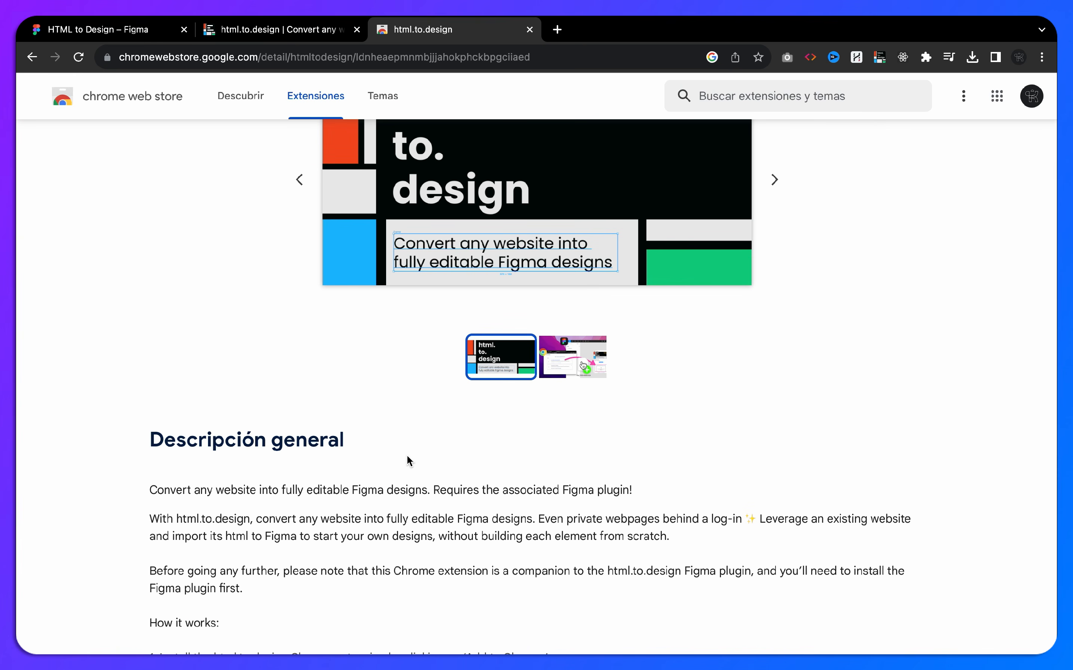
scroll(376, 523, "up", 5)
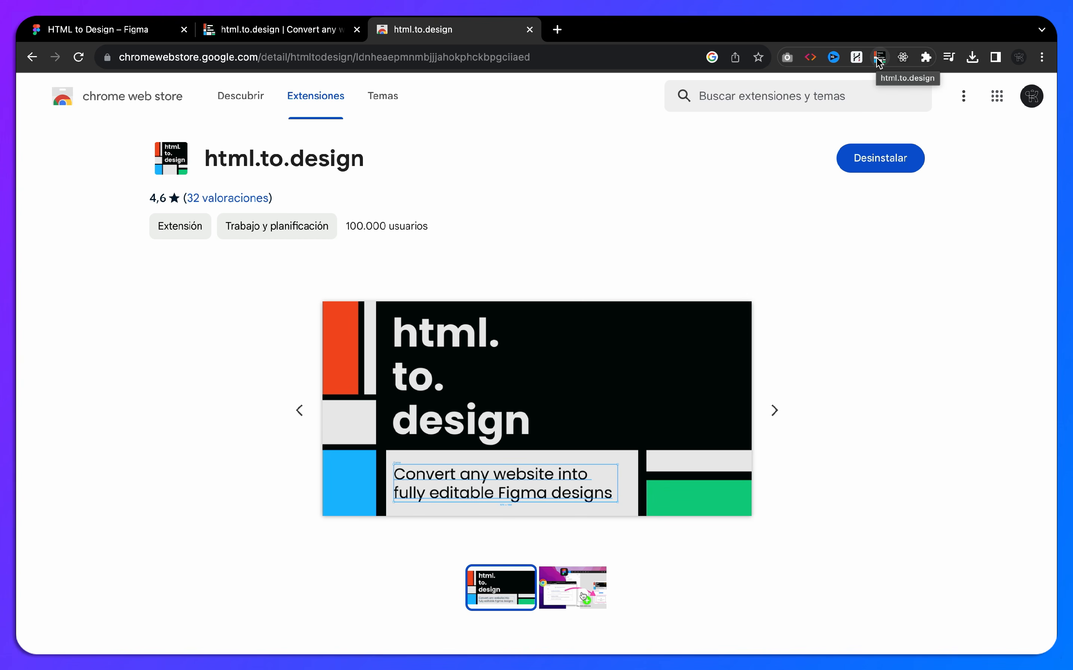
- Switch to the html.to.design home page and capture the full page with the browser extension, using only the 768 px viewport and Default theme
left_click(294, 39)
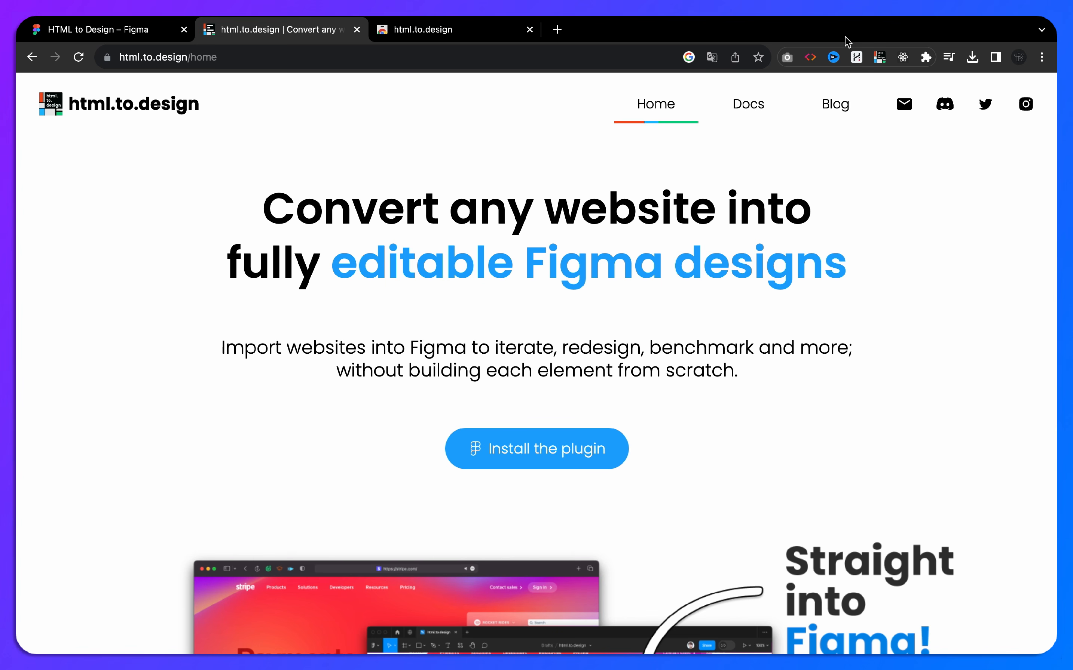
left_click(879, 57)
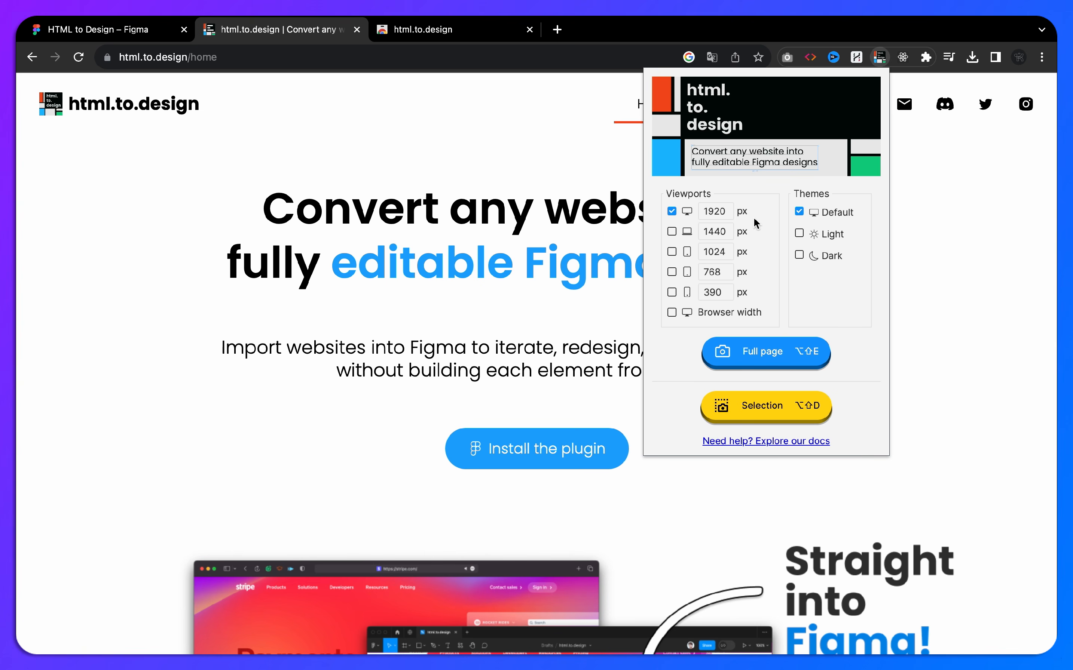
left_click(671, 272)
left_click(672, 212)
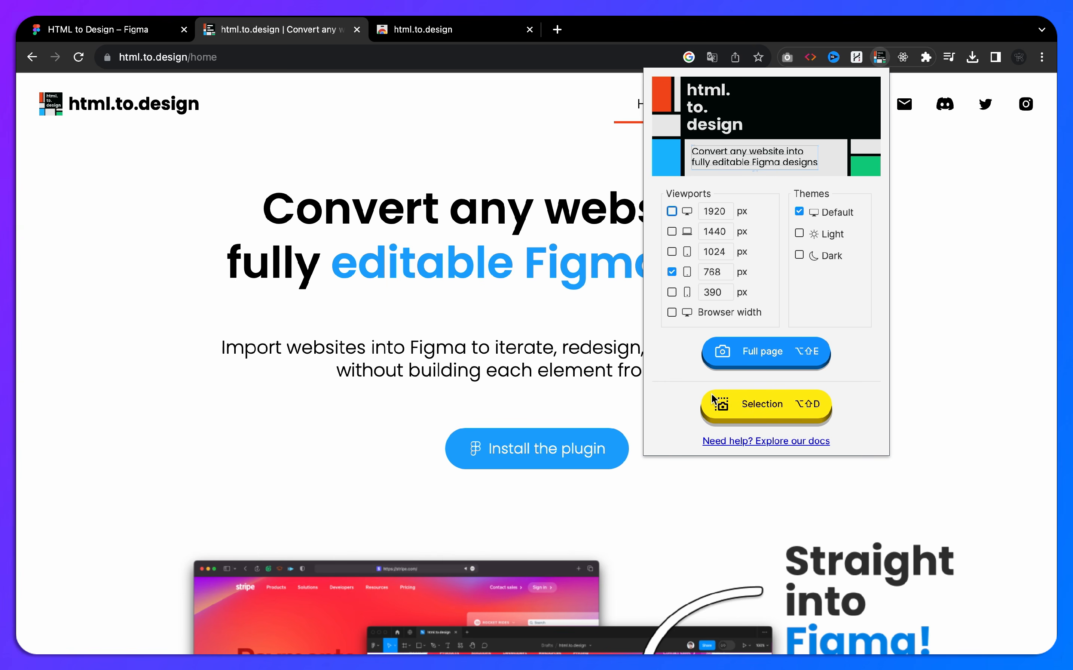
left_click(763, 355)
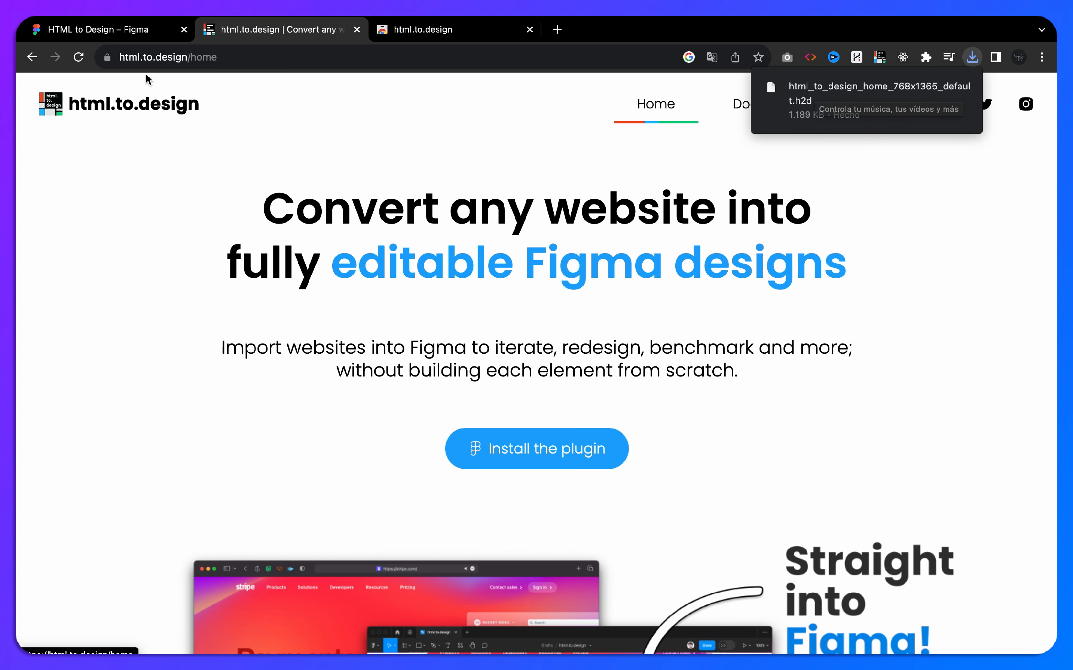
- Switch back to the Figma file, run the html.to.design plugin and dismiss its browser extension offer
left_click(110, 39)
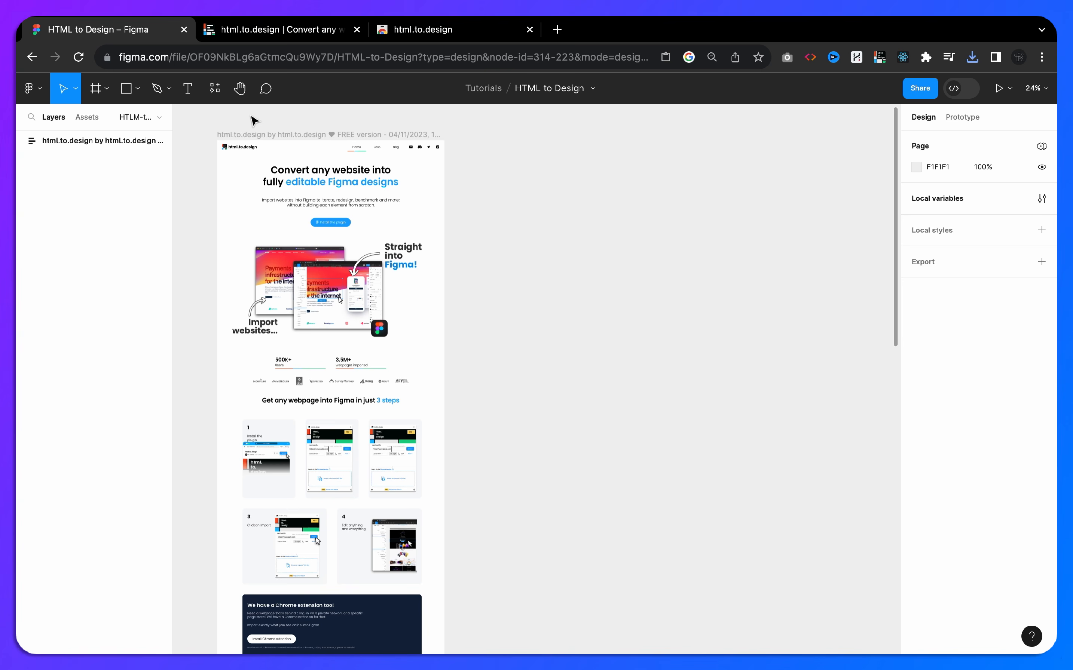
left_click(214, 94)
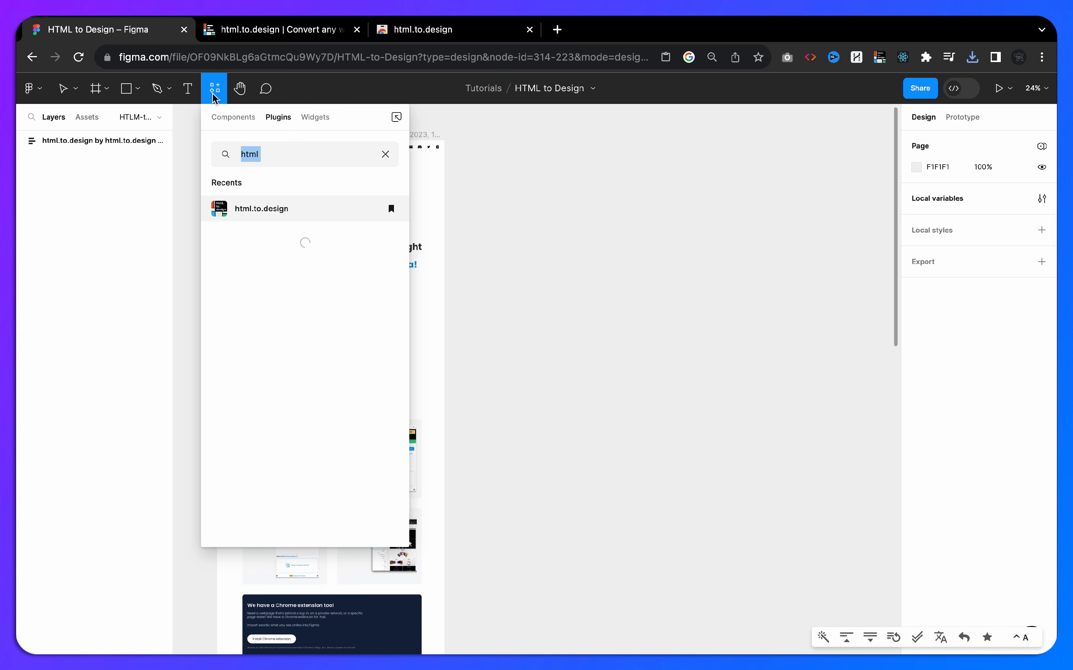
left_click(256, 210)
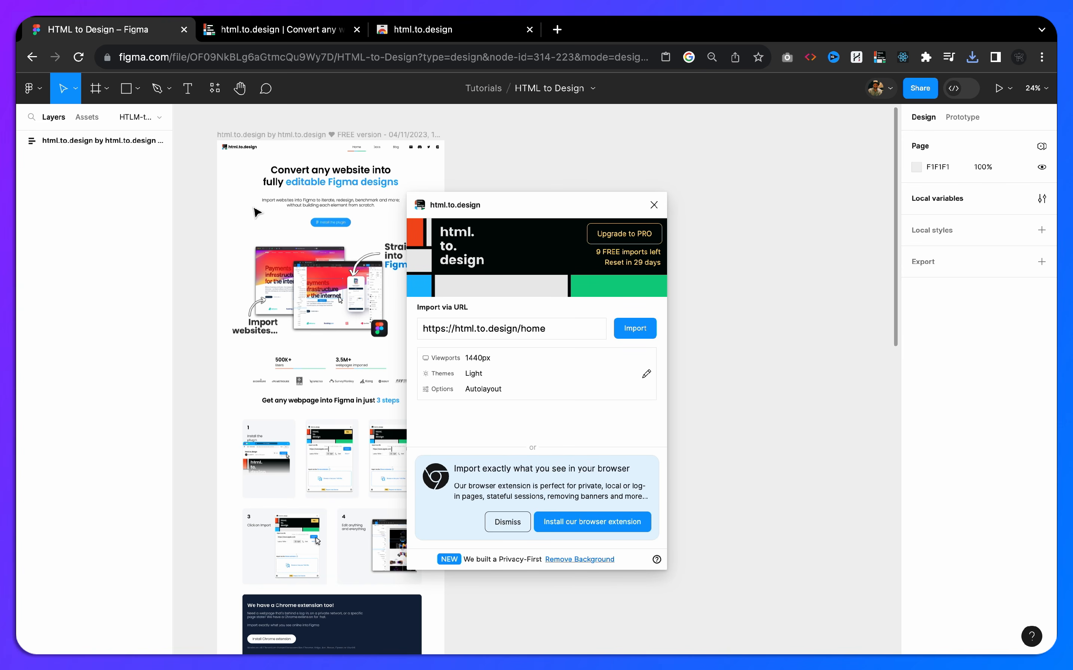
left_click(509, 519)
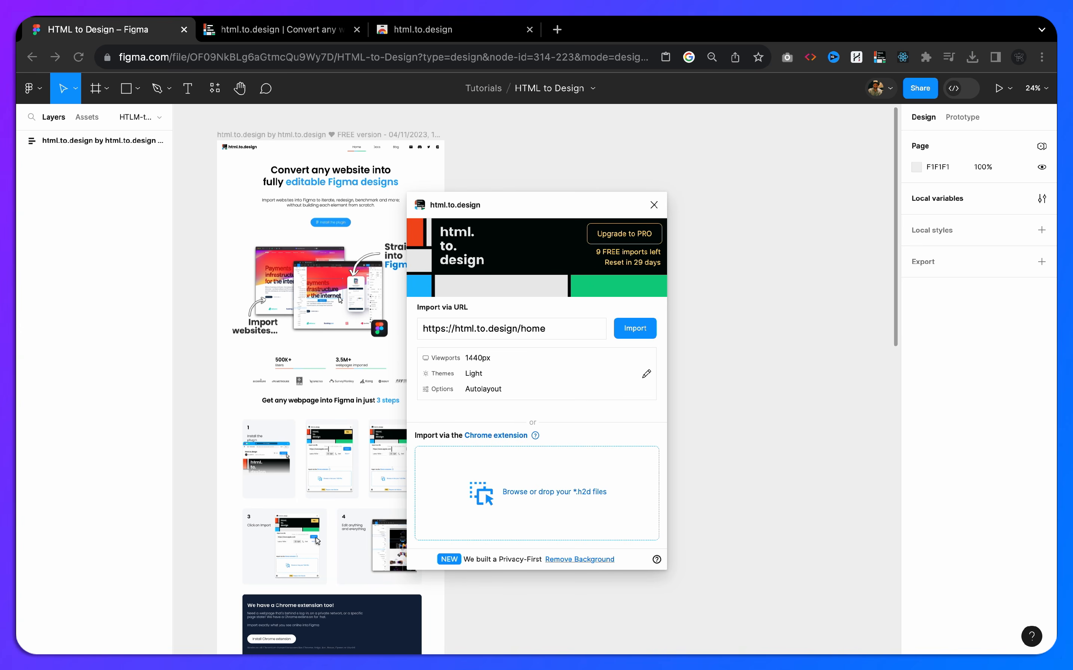
- Import the captured 768 px .h2d file with AutoLayout, Hyperlinks, Create styles and Use styles enabled, and close the plugin
left_click_drag(1033, 302, 542, 491)
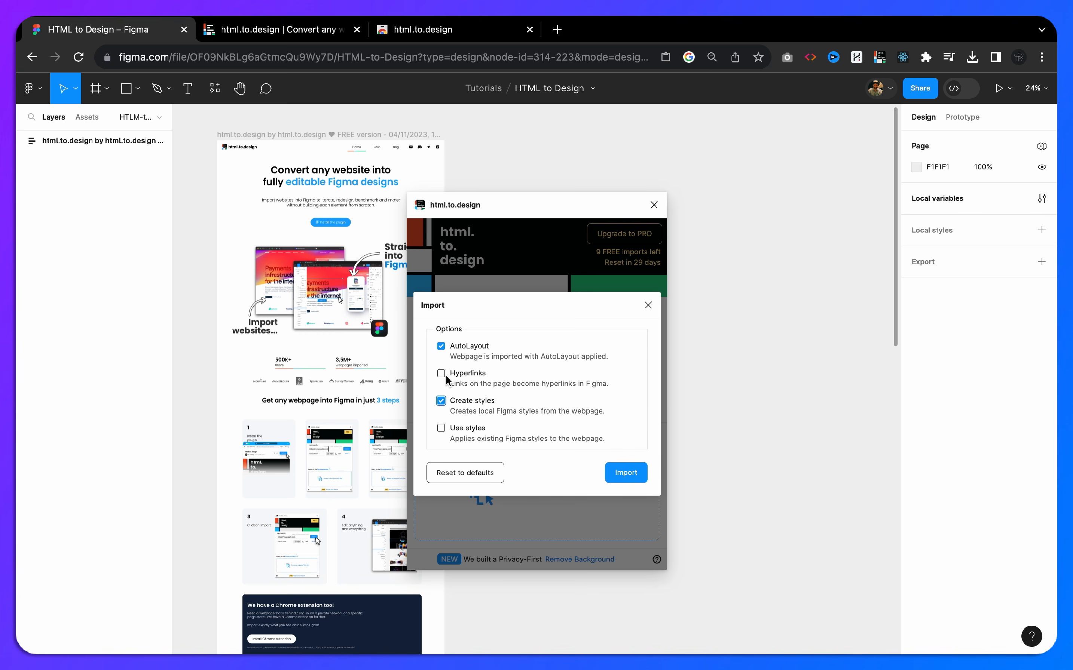
left_click(441, 429)
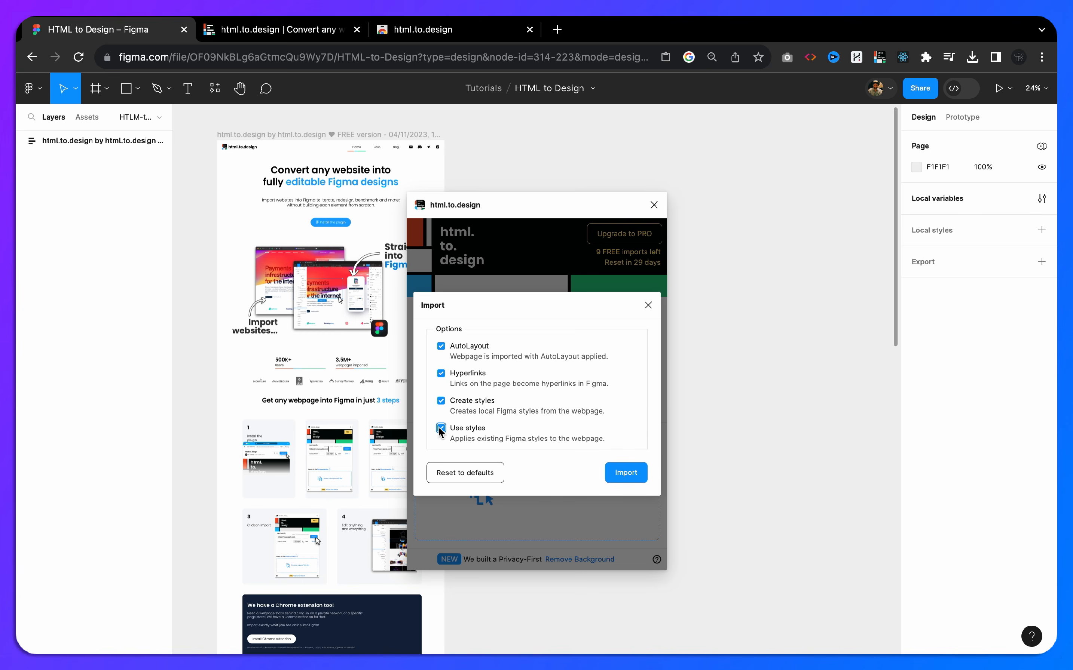
left_click(626, 473)
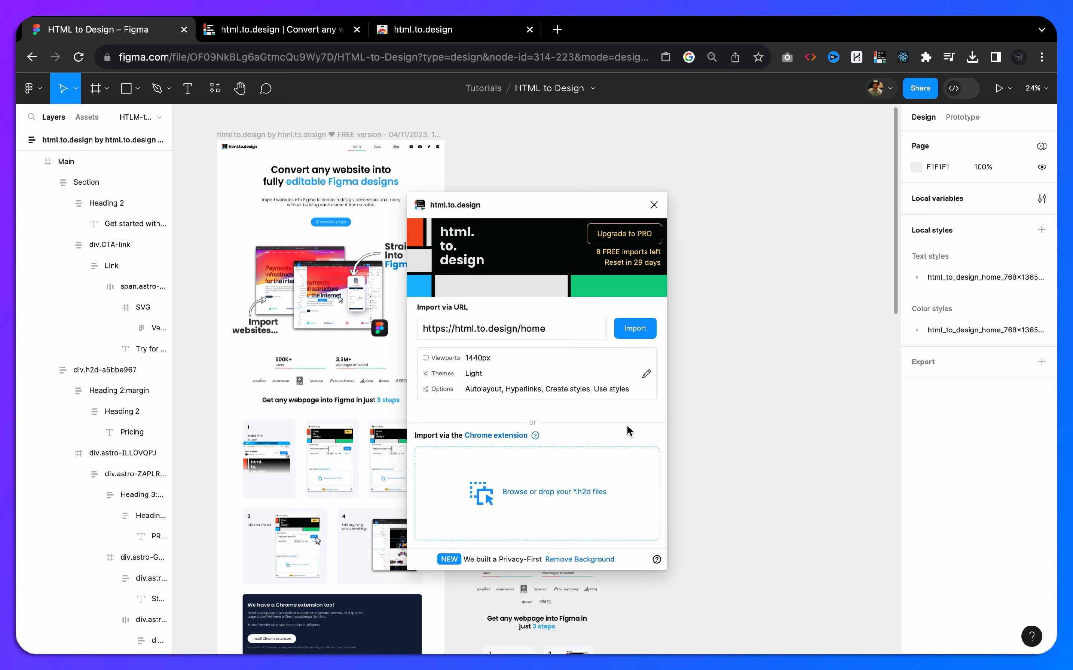
left_click(654, 204)
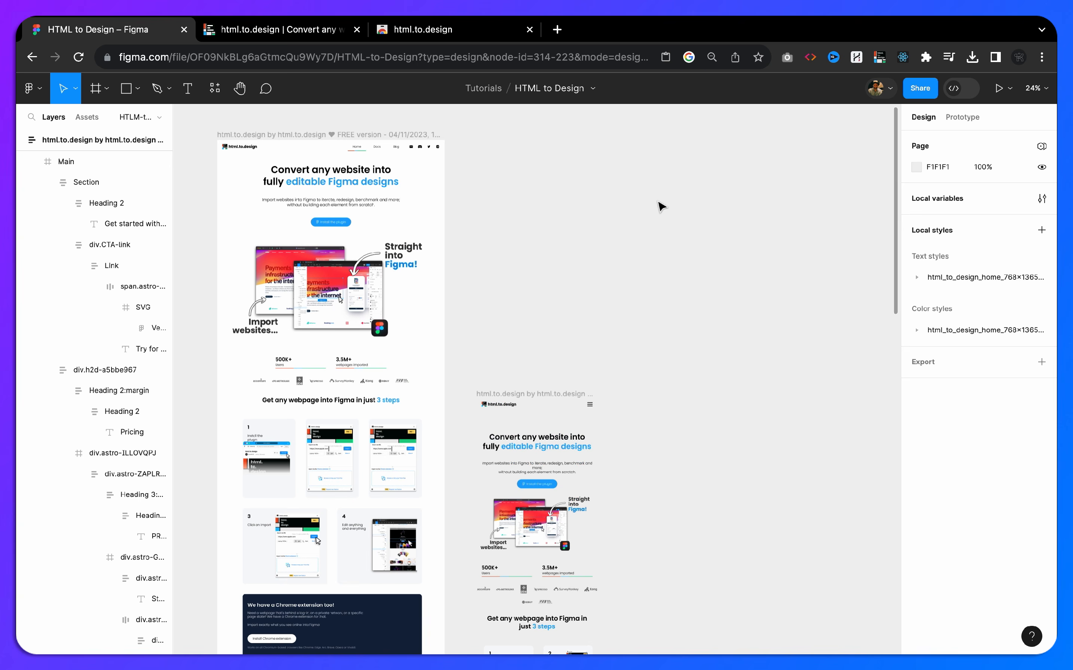
- Move the imported 768 px frame level with the top of the desktop design and give it an FFFFFF fill
left_click_drag(521, 399, 602, 141)
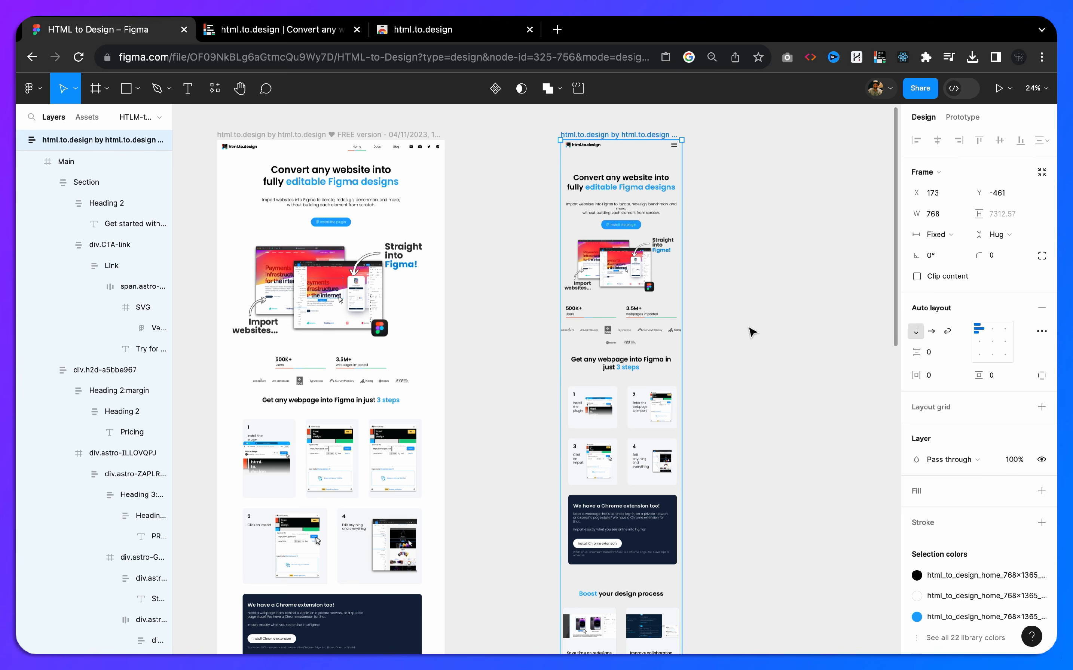
left_click(1042, 491)
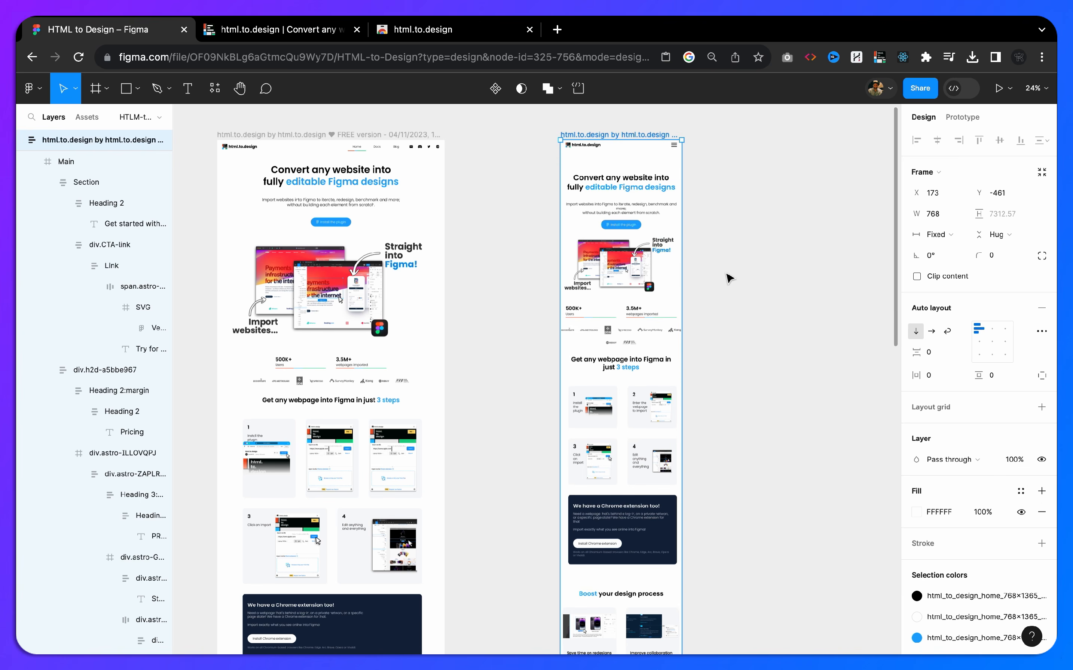
- Inspect the 768 px frame's selection colors and open the library color styles for its FFFFFF color
scroll(729, 278, "up", 2)
scroll(629, 207, "up", 5)
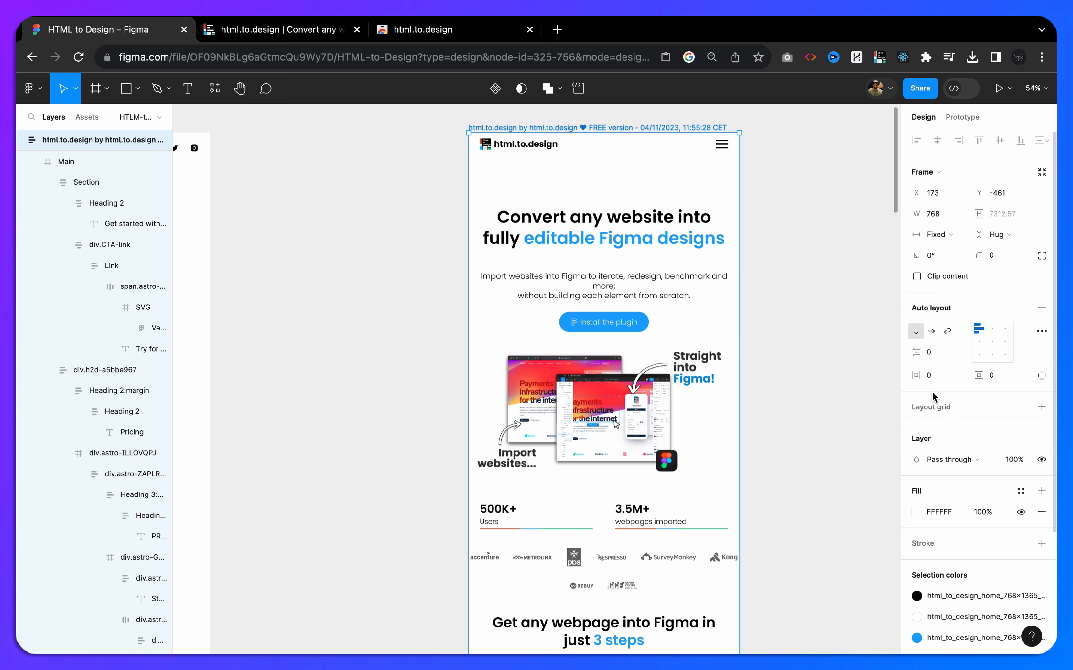
scroll(932, 396, "down", 4)
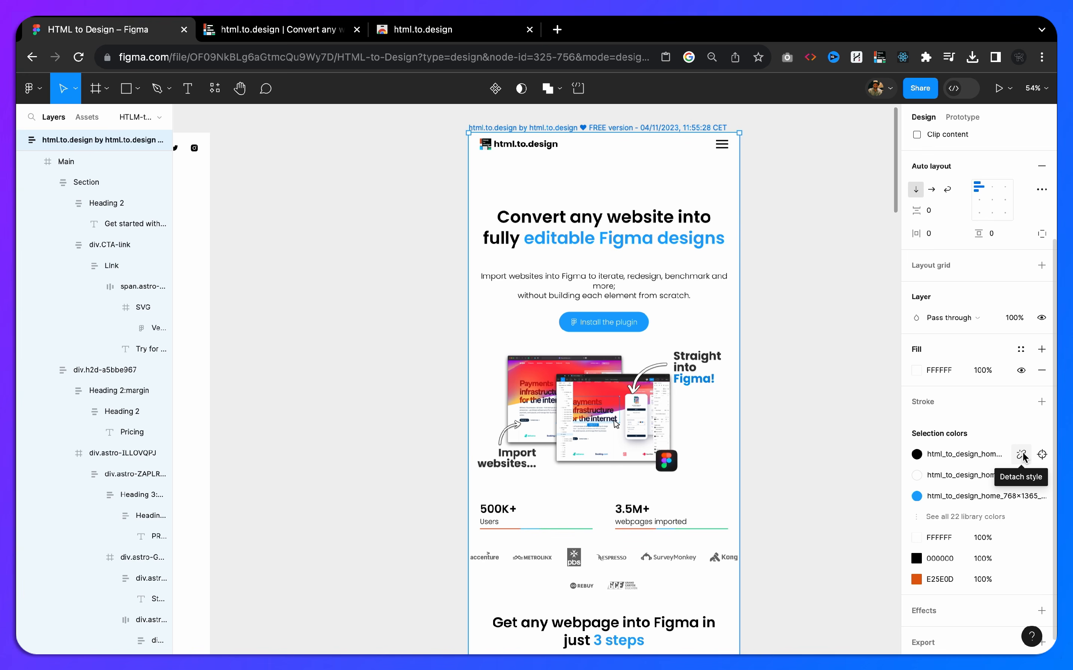
left_click(1022, 540)
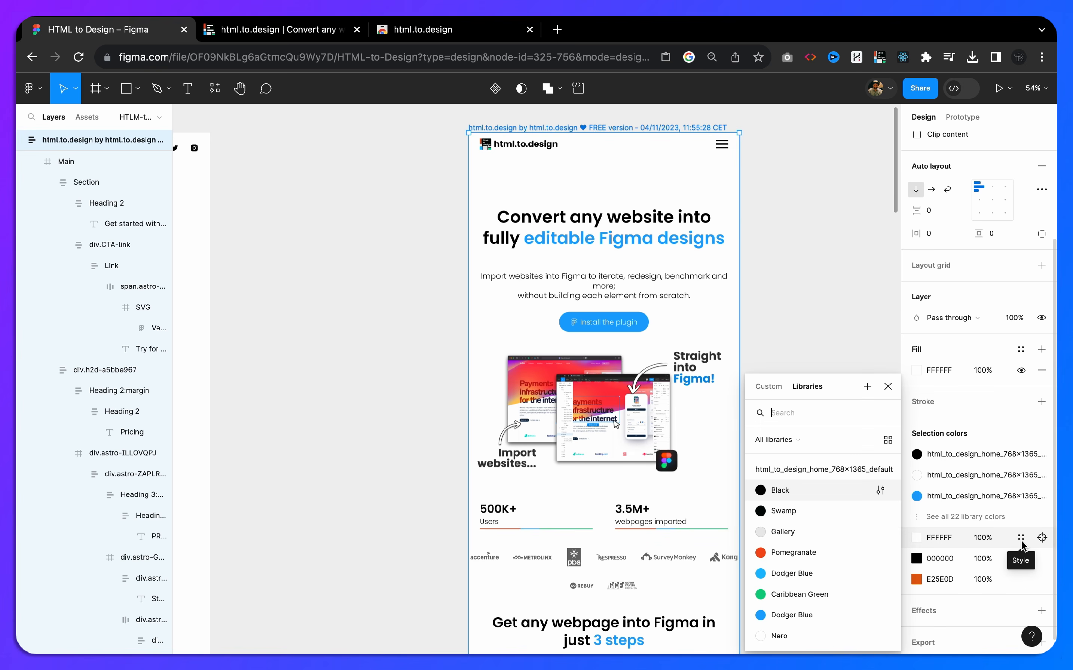
- Look through the library color styles created for the 768 px import, and close the style list
scroll(820, 517, "down", 2)
scroll(819, 512, "down", 2)
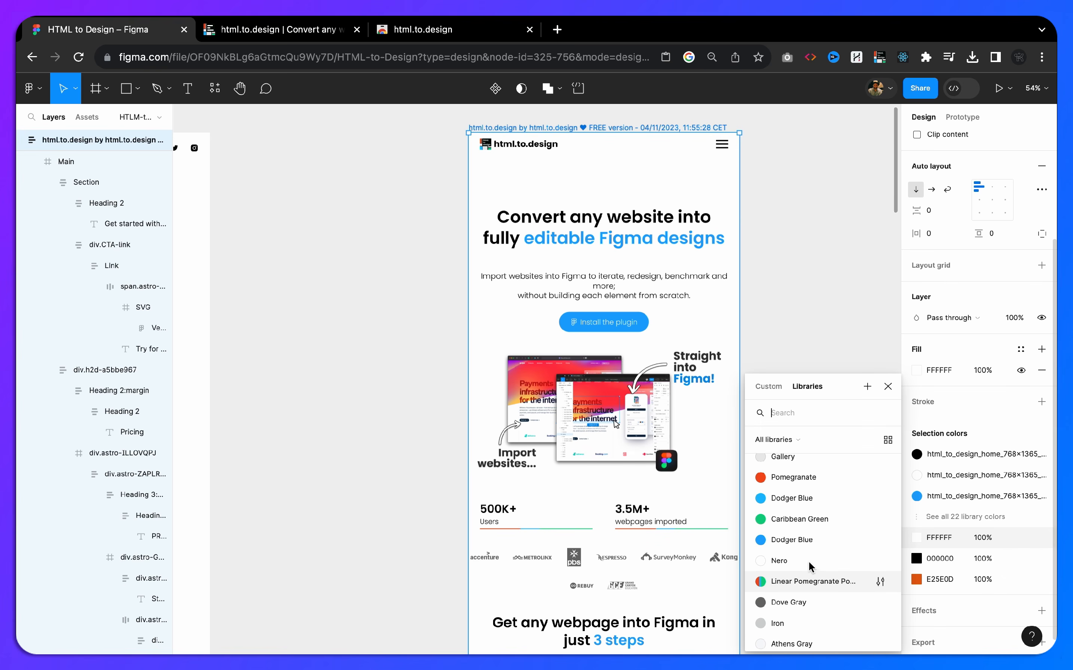
scroll(810, 530, "down", 5)
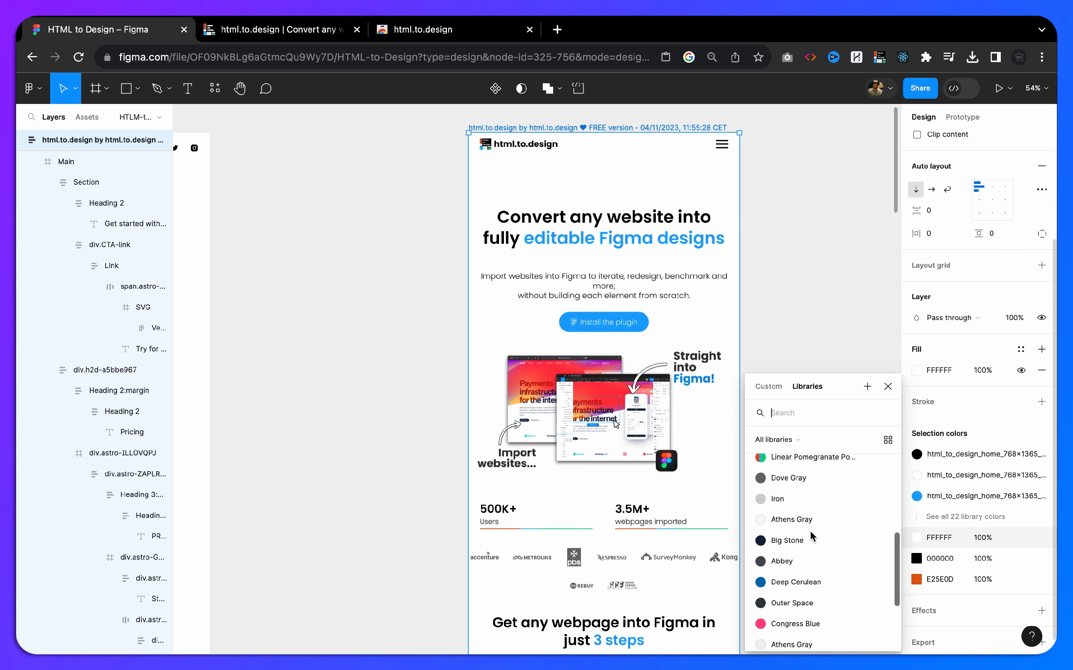
scroll(800, 570, "down", 5)
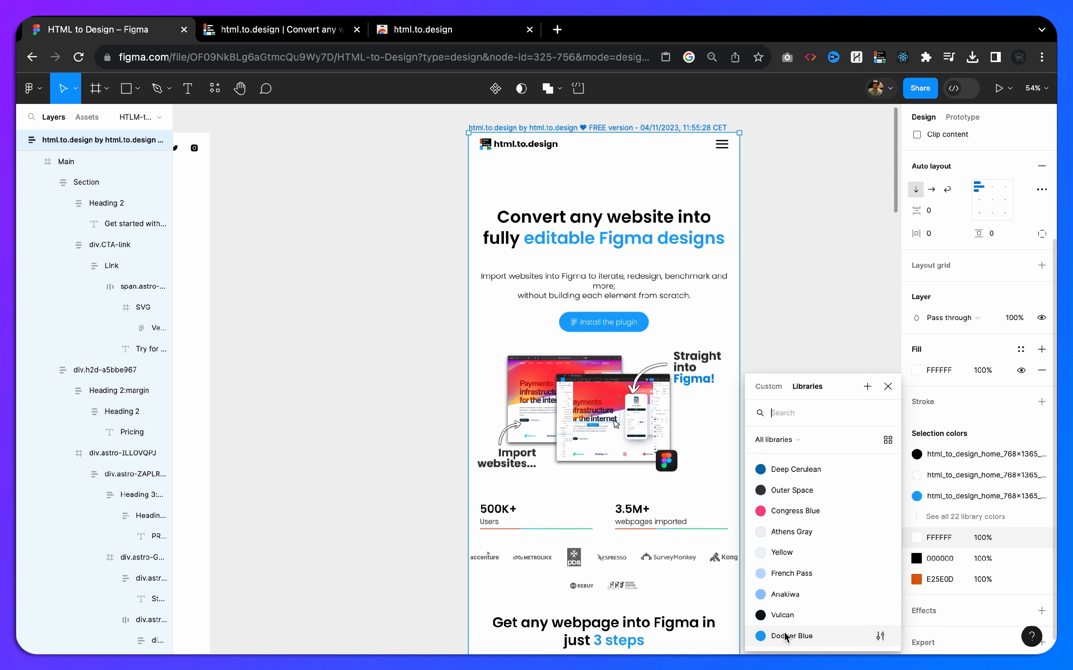
scroll(790, 556, "up", 7)
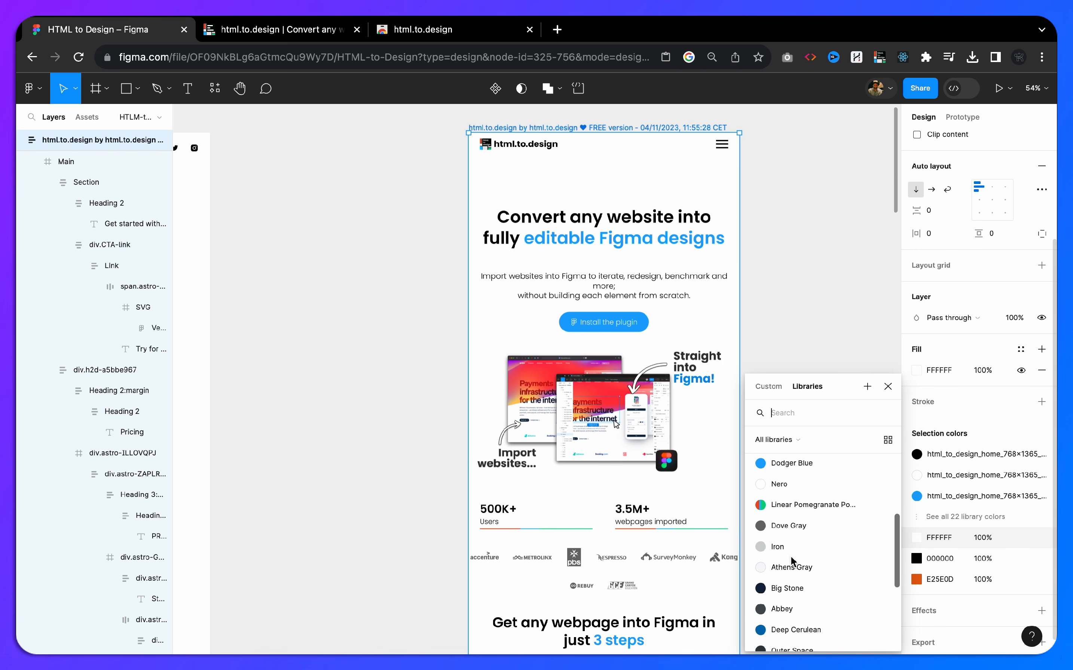
scroll(791, 560, "up", 7)
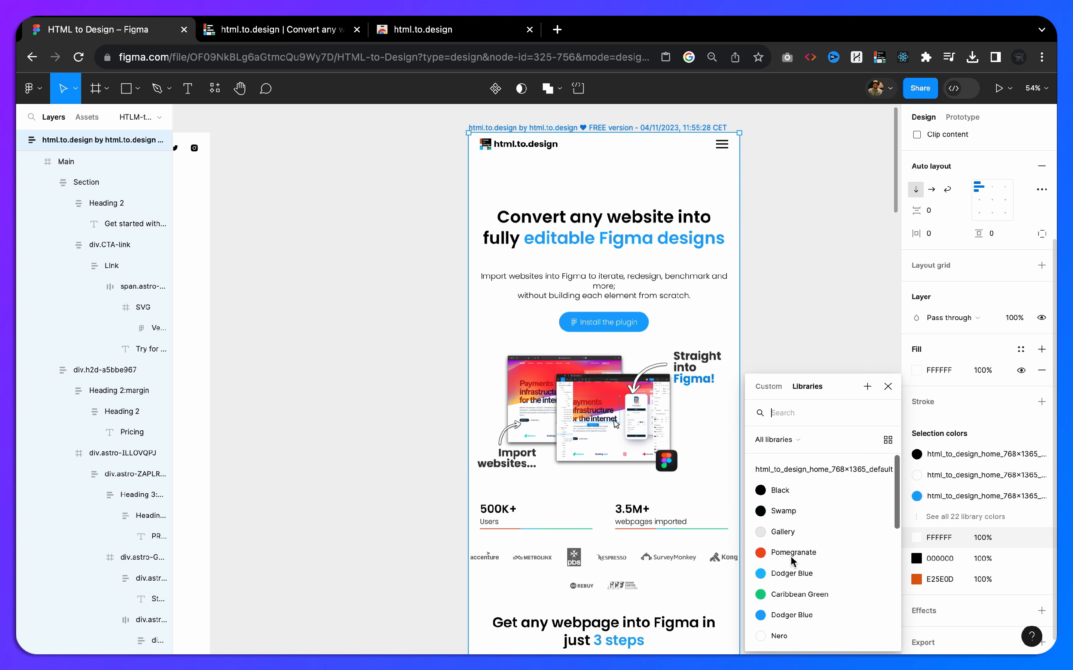
left_click(888, 387)
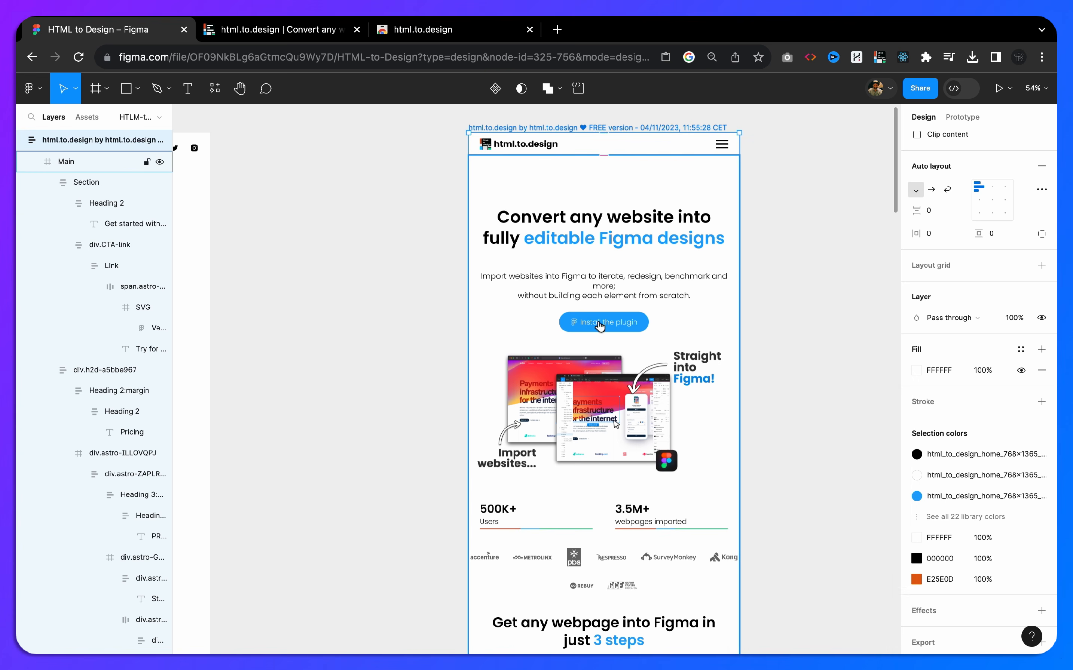
- Move the 768 px frame horizontally so it sits close beside the desktop design, and deselect it
mouse_move(570, 330)
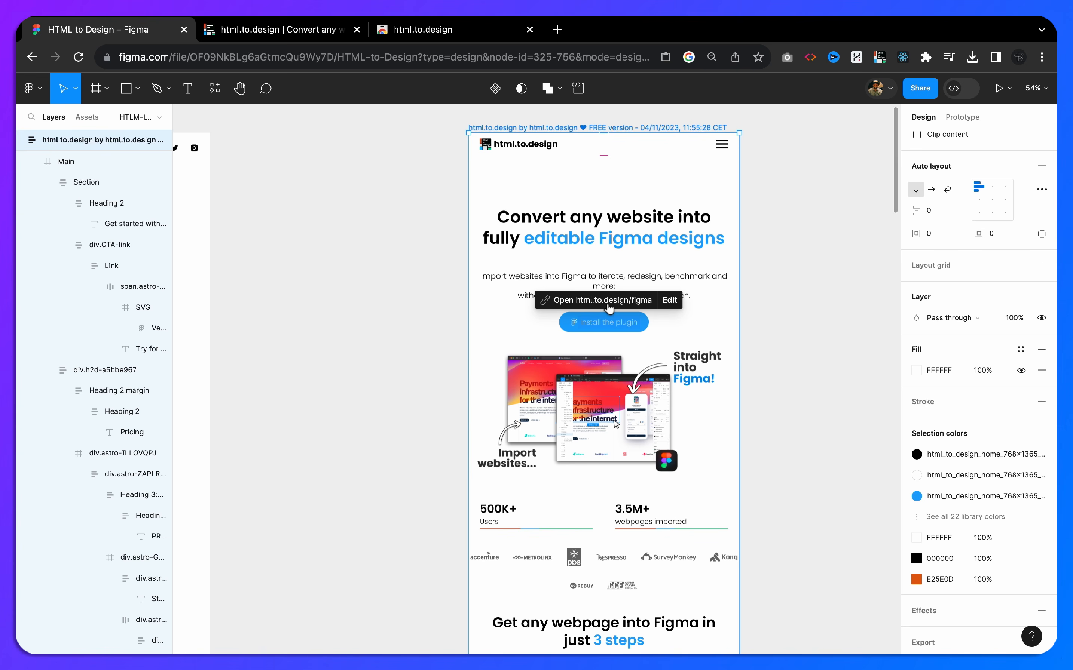
scroll(609, 307, "down", 10)
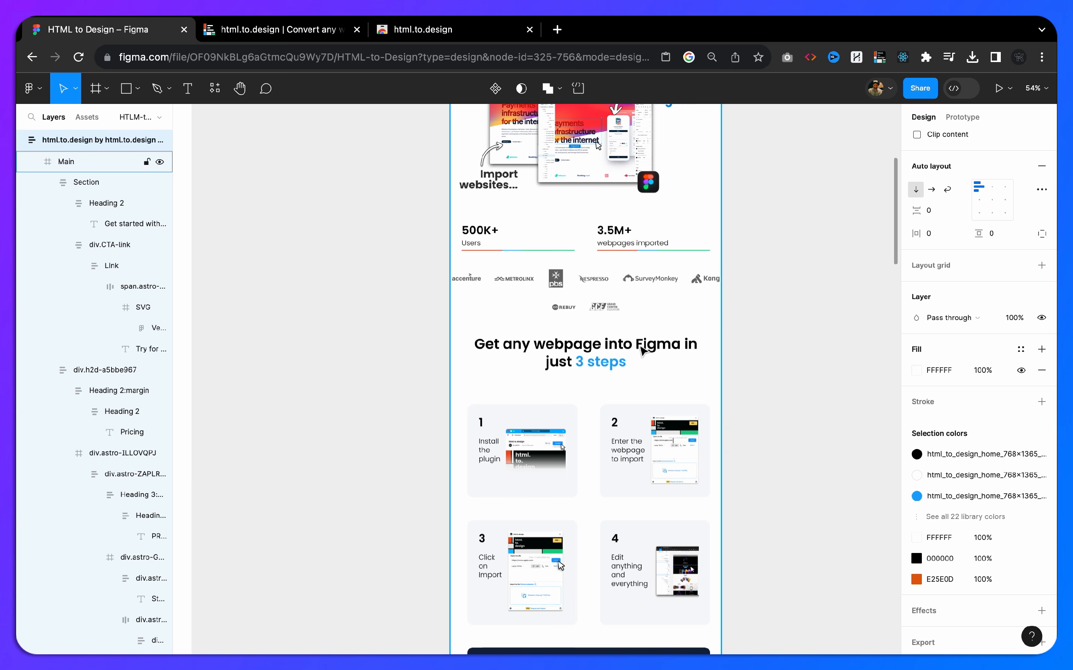
scroll(642, 350, "down", 3, "ctrl")
scroll(642, 351, "down", 3)
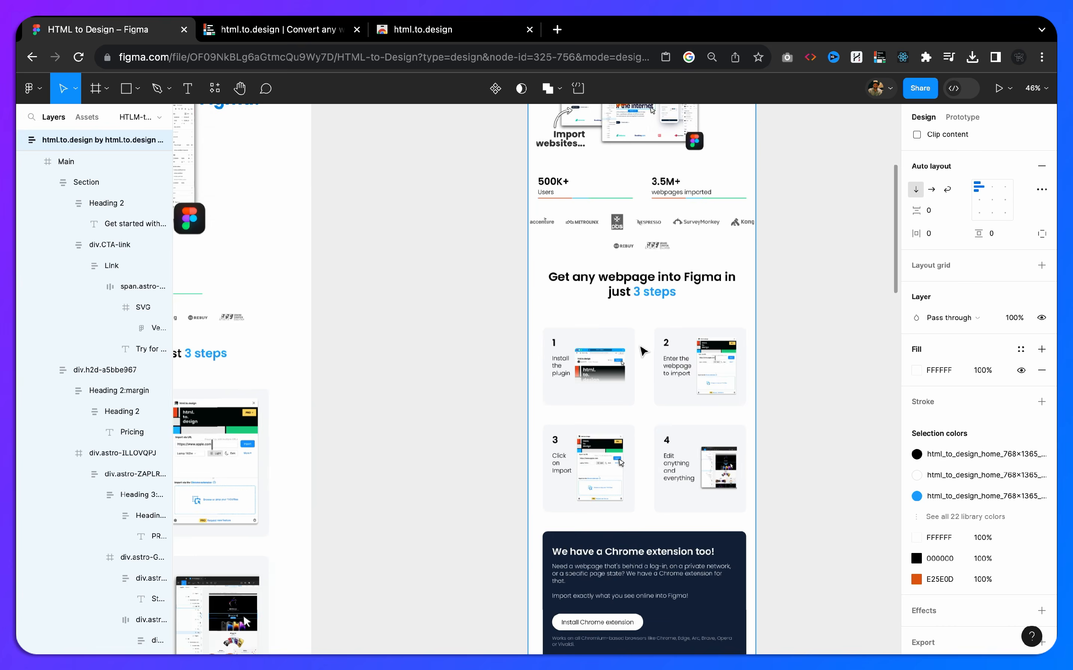
scroll(643, 351, "down", 5, "ctrl")
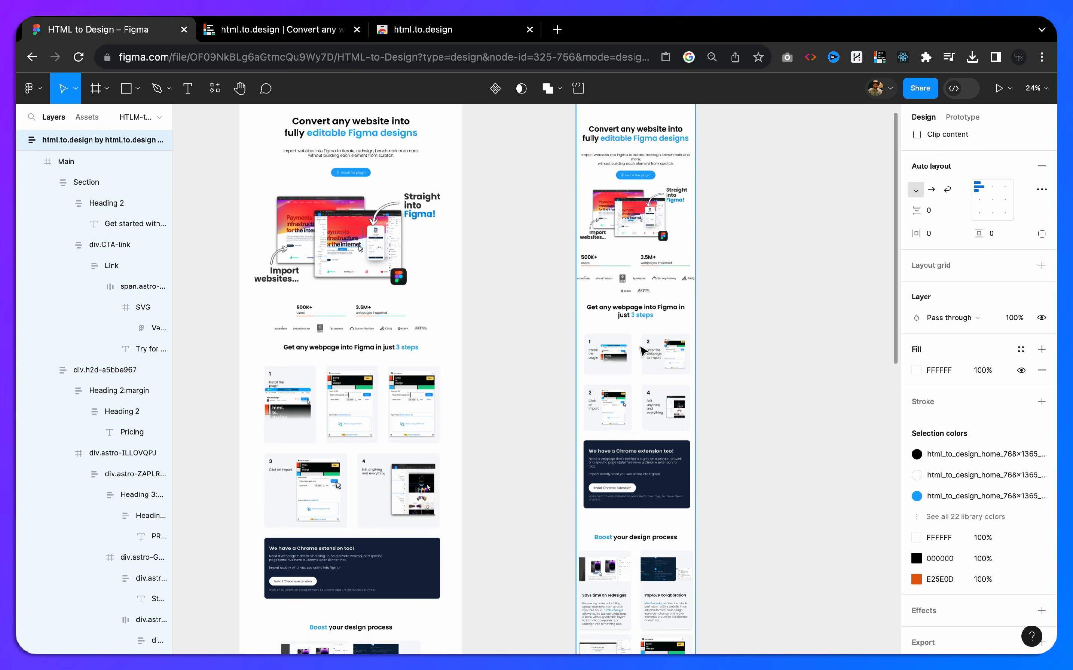
scroll(642, 351, "up", 5)
scroll(642, 351, "right", 4)
left_click_drag(534, 213, 441, 213)
left_click(551, 266)
scroll(551, 266, "left", 5)
scroll(552, 267, "down", 3)
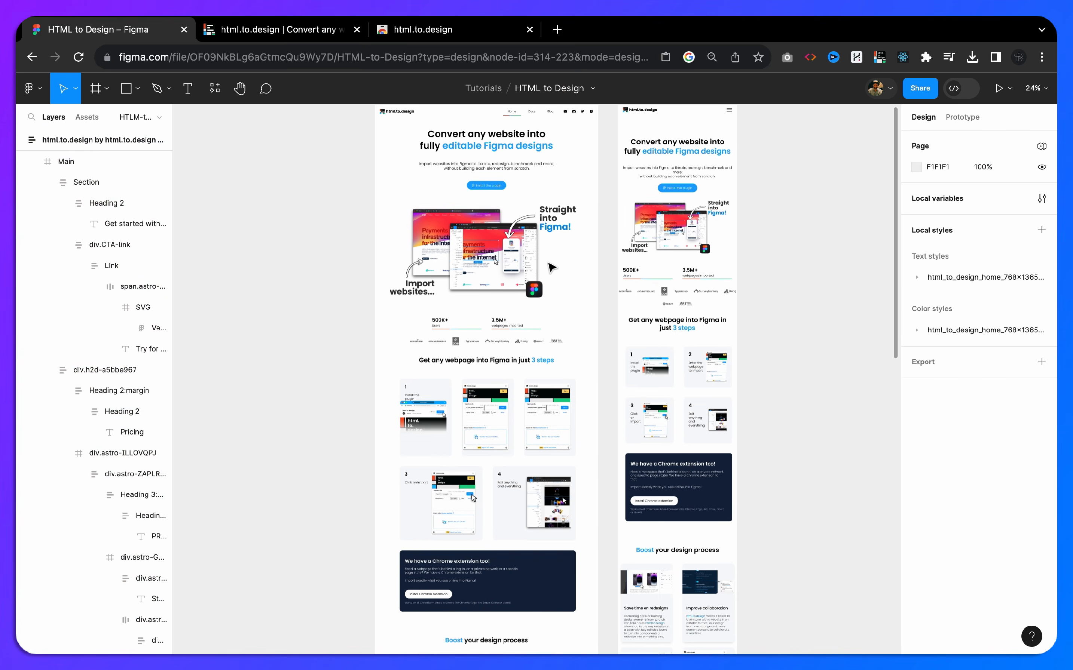
- Compare the desktop and 768 px designs side by side, down to their footers and back to the top
scroll(551, 266, "down", 3, "ctrl")
scroll(551, 266, "down", 8)
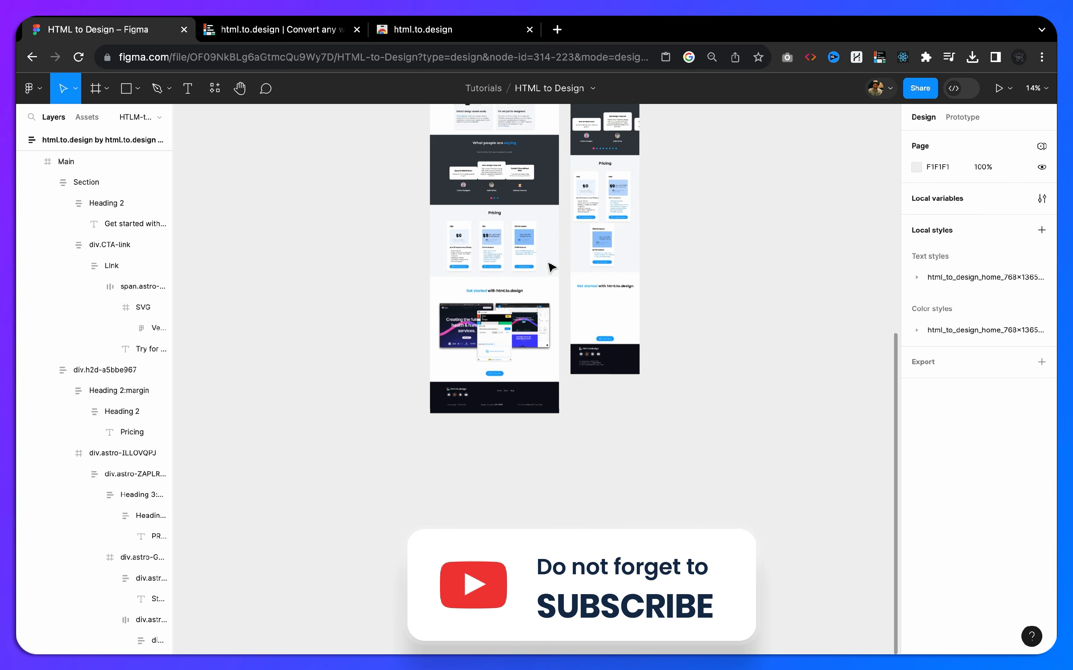
scroll(551, 267, "down", 2)
scroll(553, 275, "up", 6)
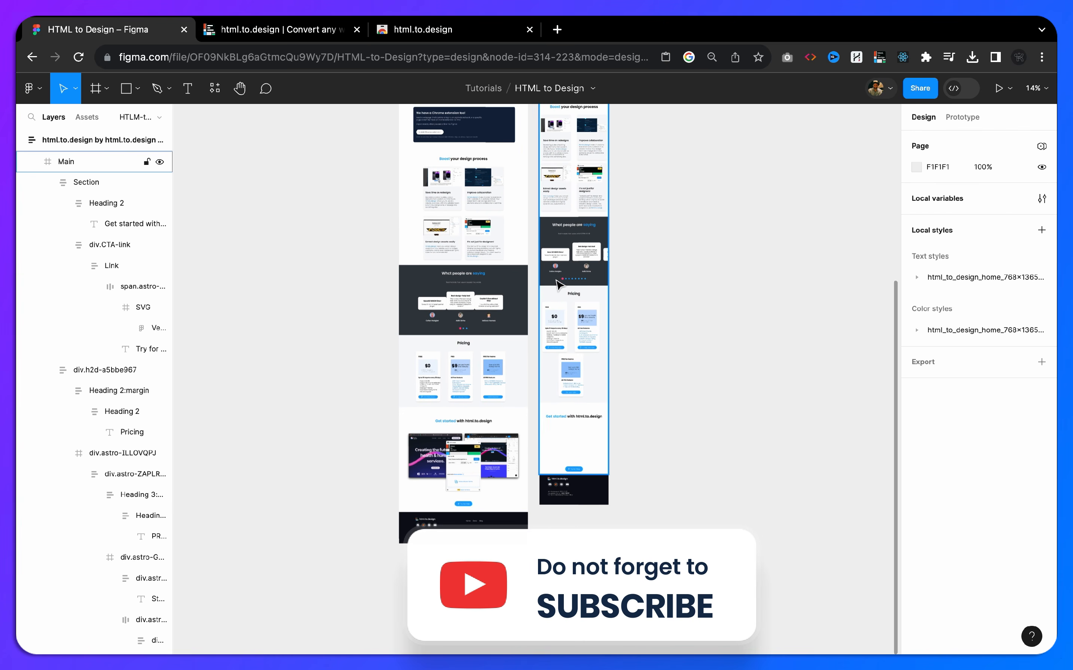
scroll(558, 284, "up", 10)
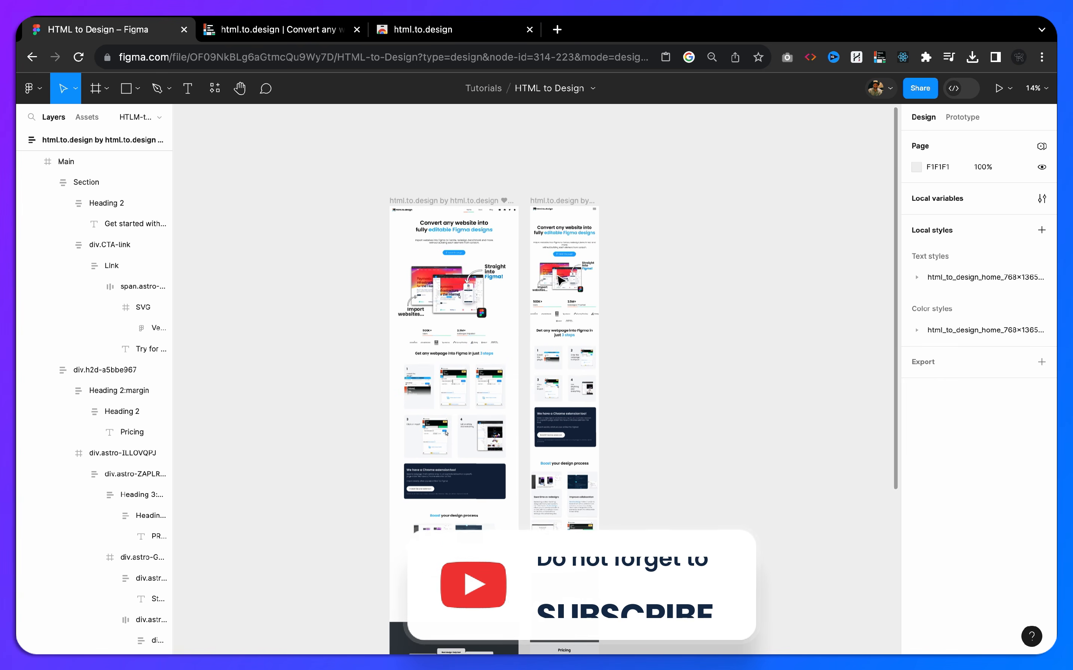